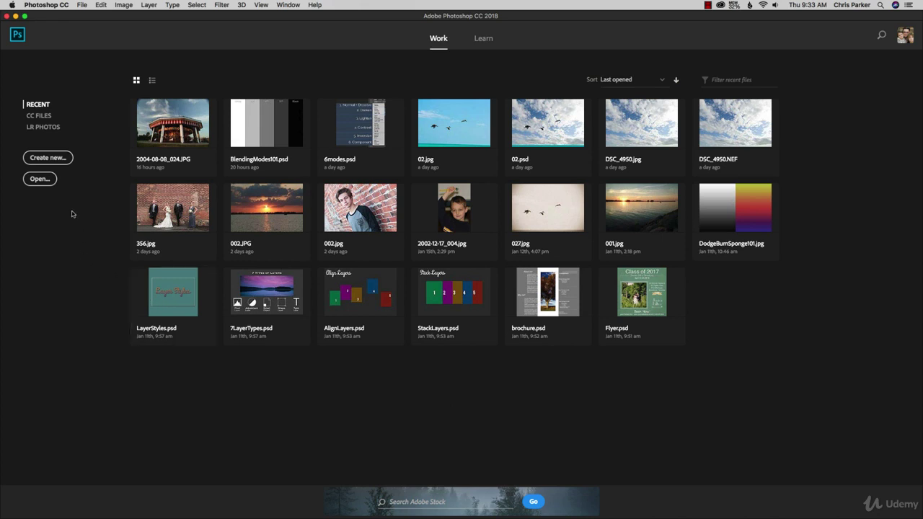
Create a new 960 x 960 pixel document with a white background and draw a square shape of about 267 px in its upper-left area.
left_click(48, 161)
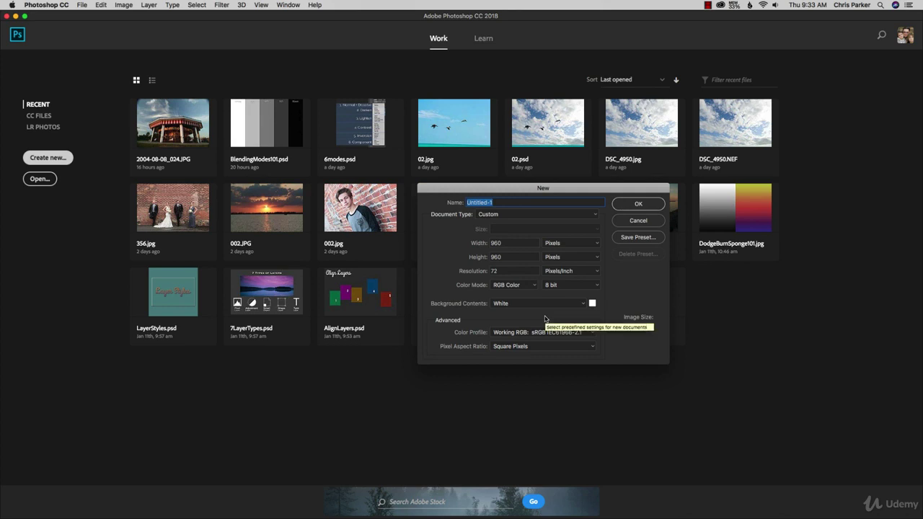
left_click(638, 205)
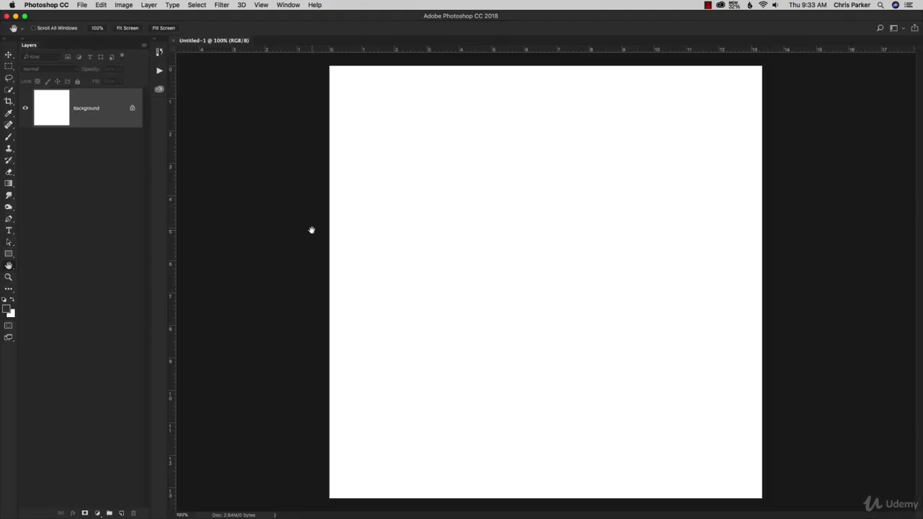
left_click(9, 254)
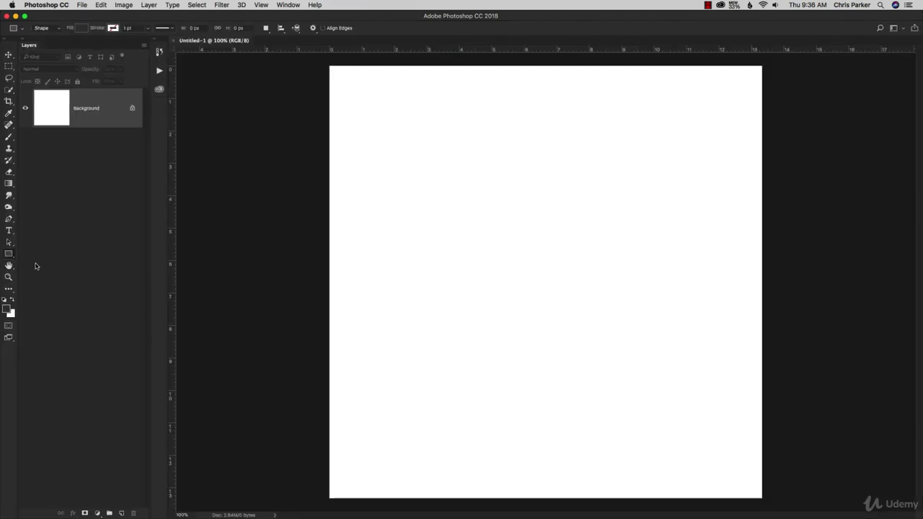
left_click_drag(387, 99, 504, 231)
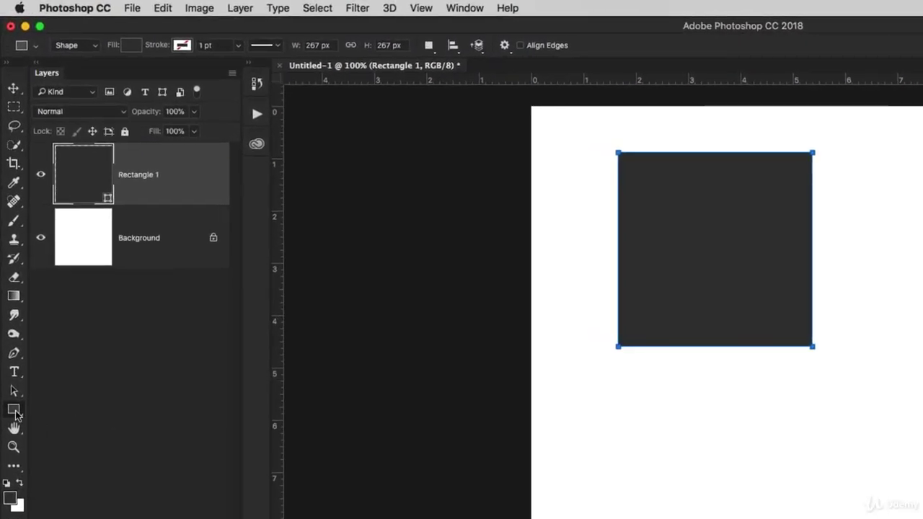
Recolor the square shape's fill to dark red (b30e0e), keeping the Rectangle tool as the active shape tool.
left_click(15, 410)
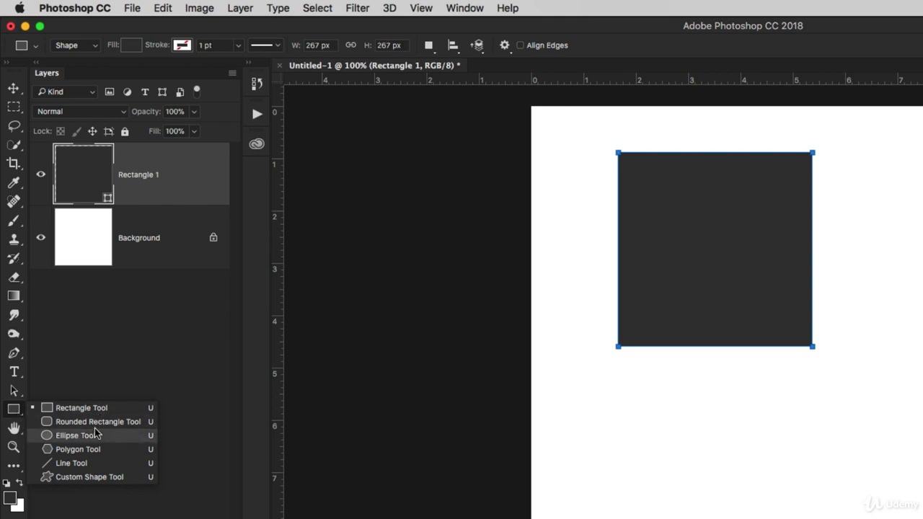
left_click(92, 408)
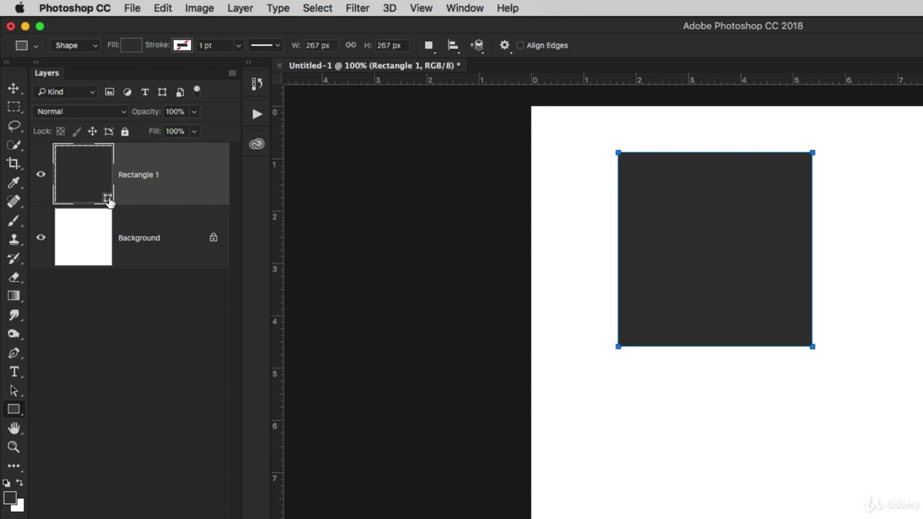
double_click(108, 199)
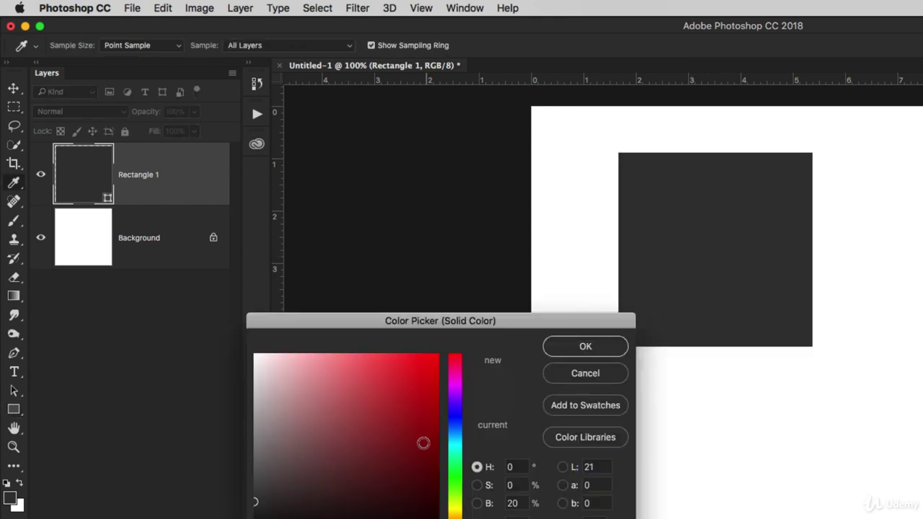
left_click(425, 409)
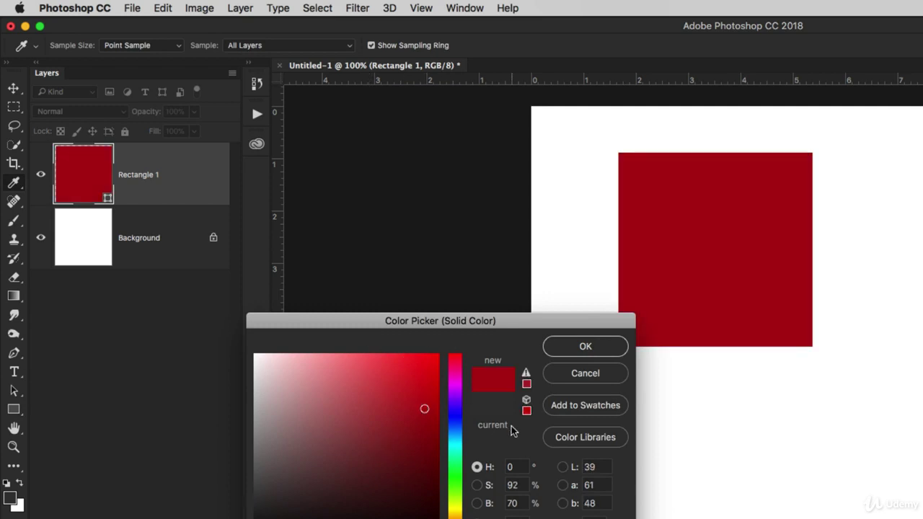
left_click(568, 350)
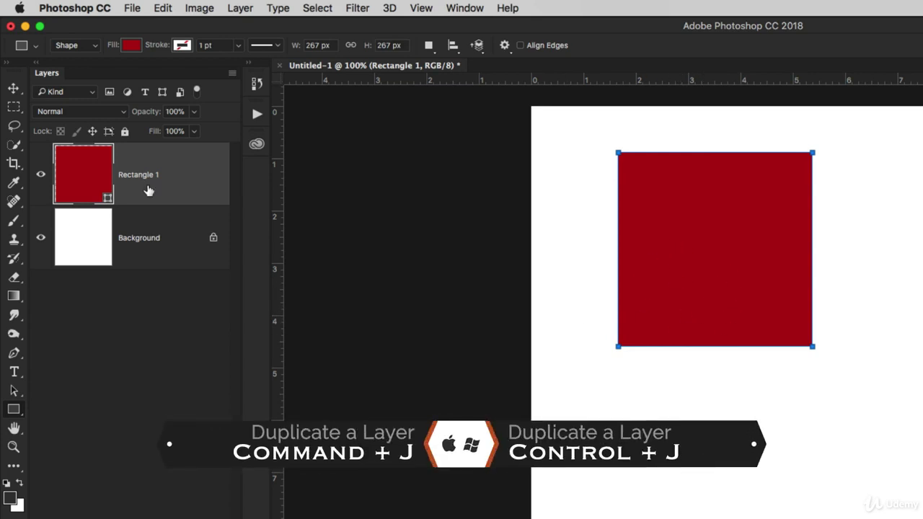
Duplicate the red square's layer three times.
key("super+j")
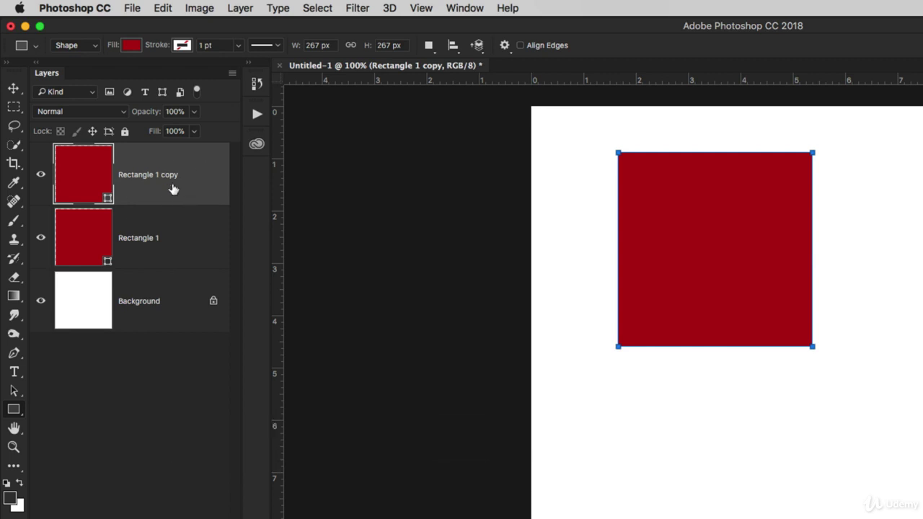
key("super+j")
key("super+j")
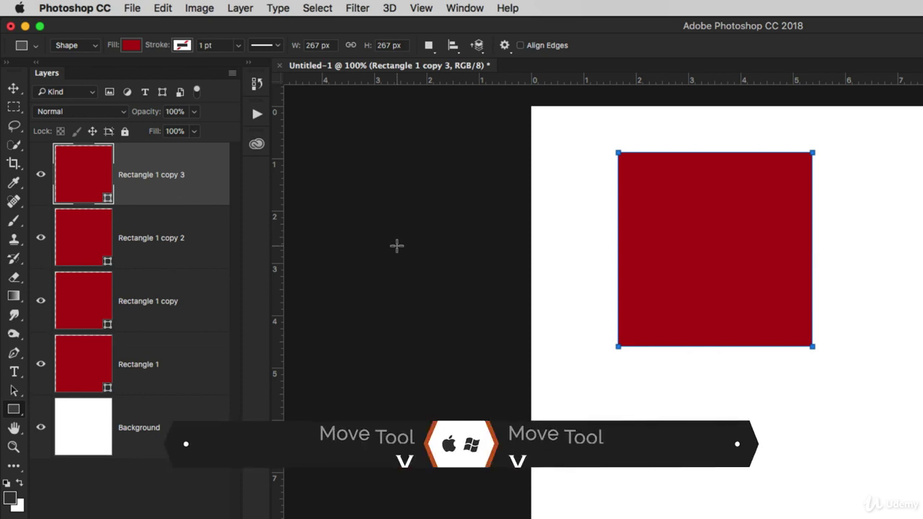
With the Move tool auto-selecting layers, spread the three copies so the squares form a two-by-two grid.
key("v")
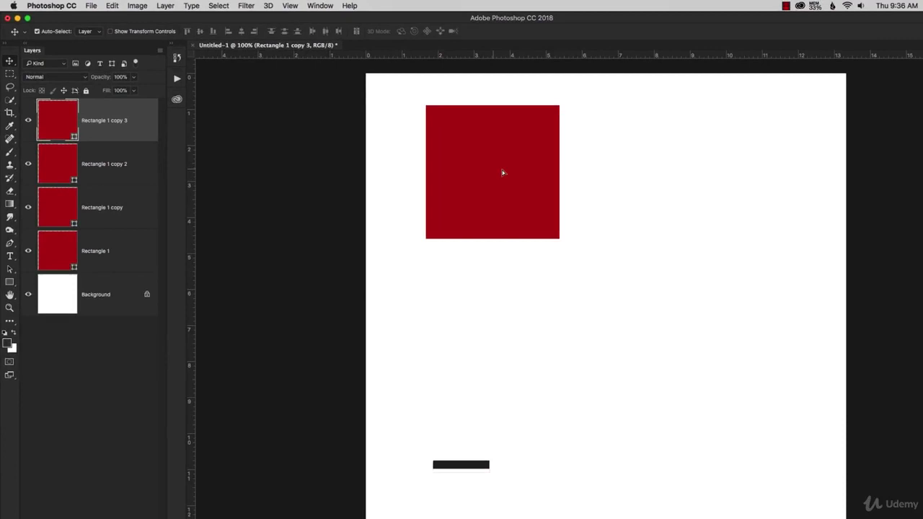
left_click_drag(694, 242, 922, 245)
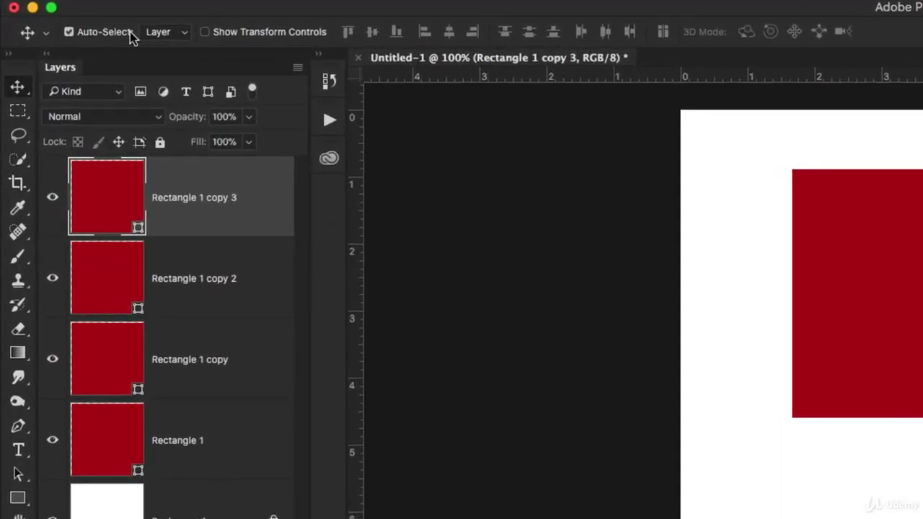
left_click(167, 36)
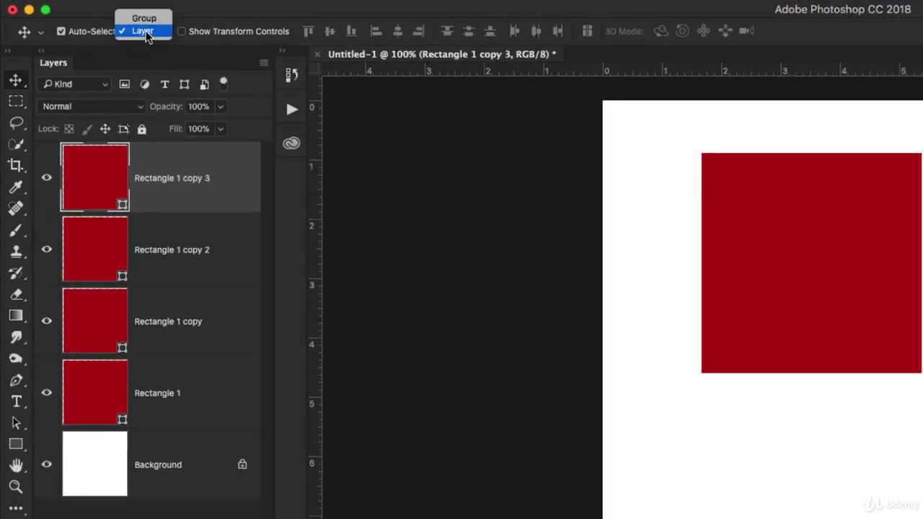
left_click(160, 32)
left_click(899, 303)
left_click_drag(432, 158, 434, 330)
left_click_drag(455, 183, 639, 332)
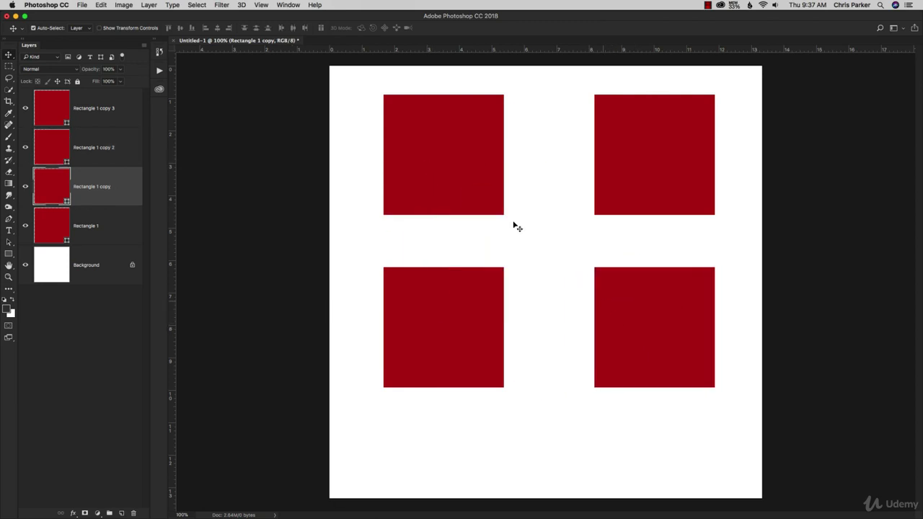
Recolor the lower-right square of the grid to orange-brown.
double_click(67, 203)
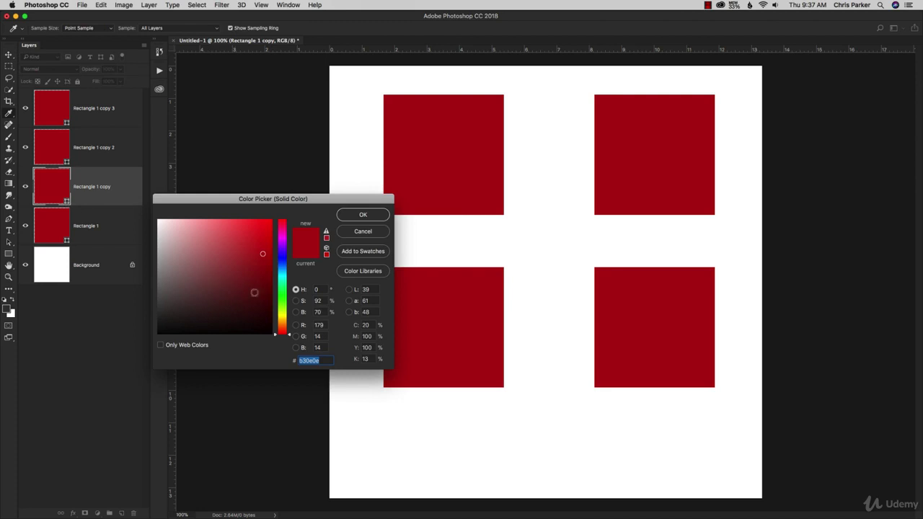
left_click(285, 326)
left_click(262, 254)
left_click(351, 217)
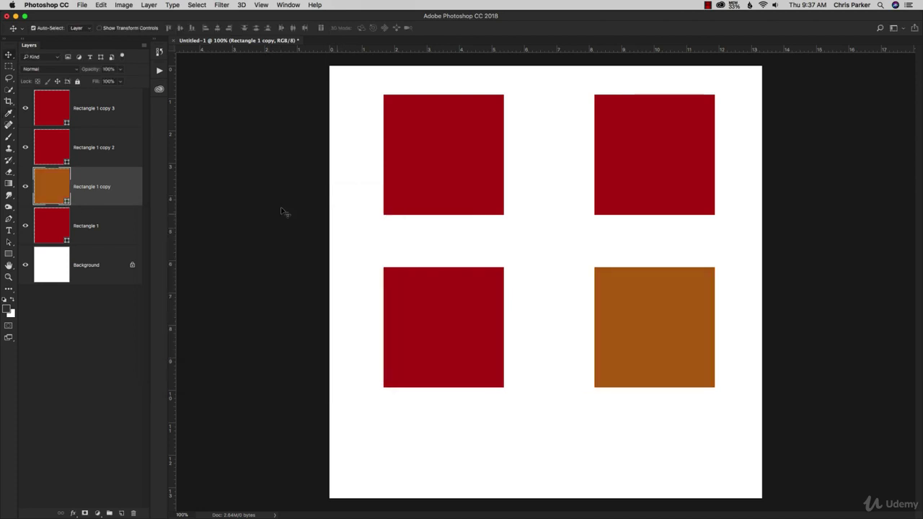
Recolor the lower-left square of the grid to blue (0e60b3).
left_click(67, 162)
double_click(67, 162)
left_click(286, 266)
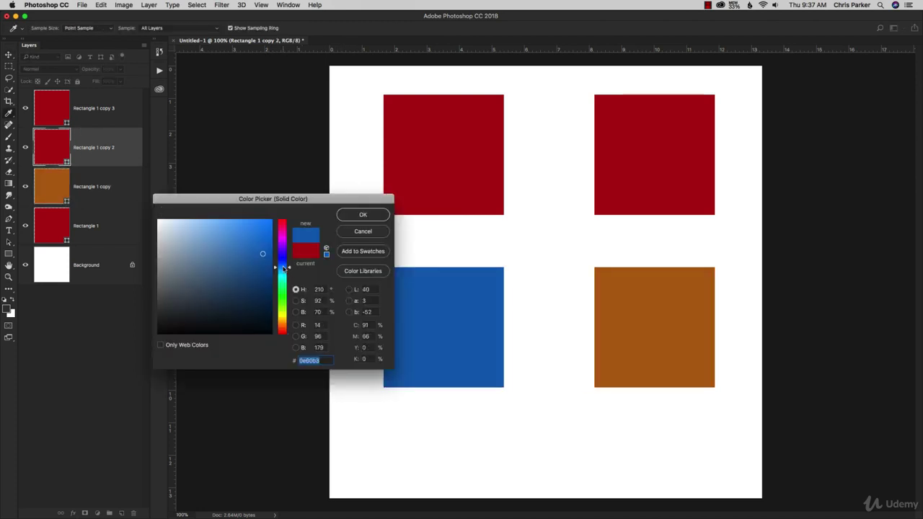
left_click(360, 217)
Recolor the upper-right square of the grid to green.
double_click(66, 123)
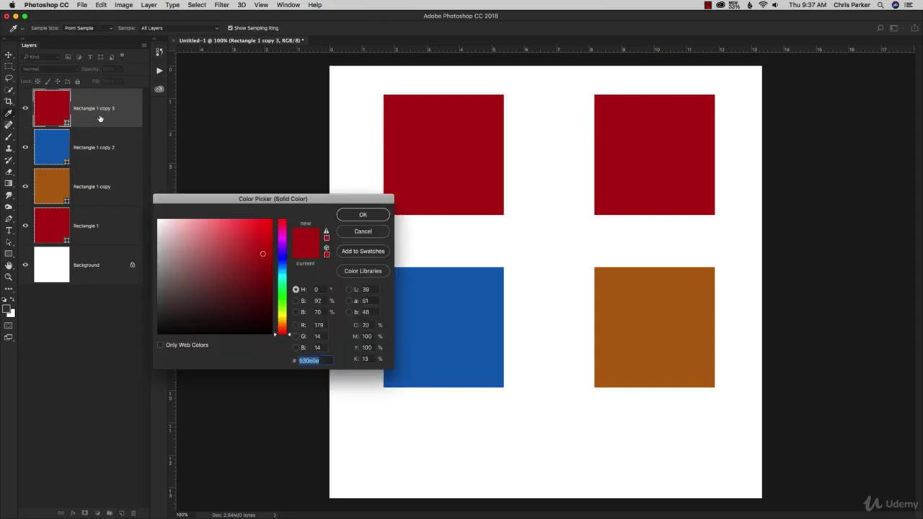
left_click(286, 322)
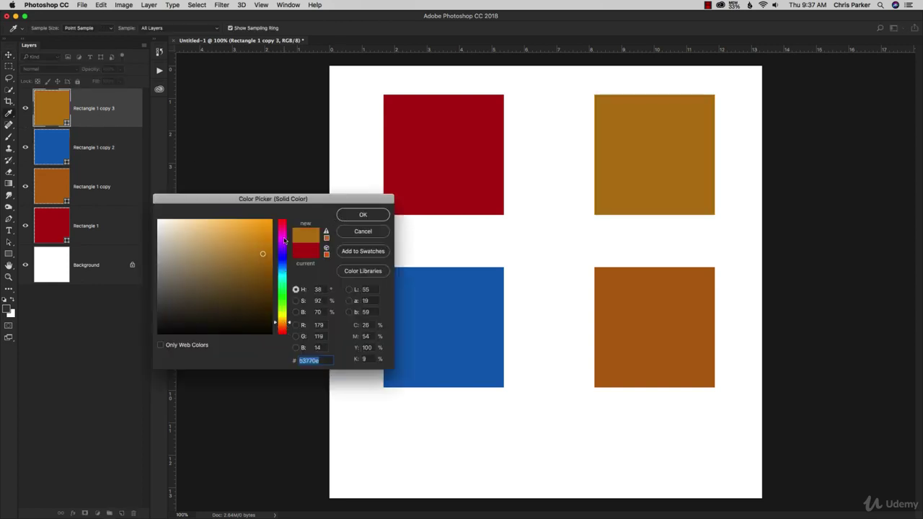
left_click(285, 297)
left_click(362, 216)
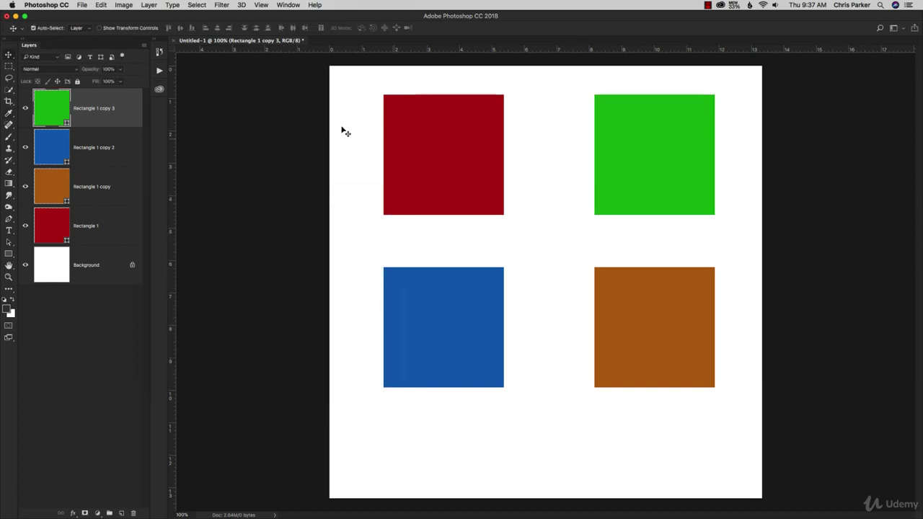
Set the canvas width to 18 inches.
left_click(126, 5)
left_click(140, 83)
type("18")
key("Return")
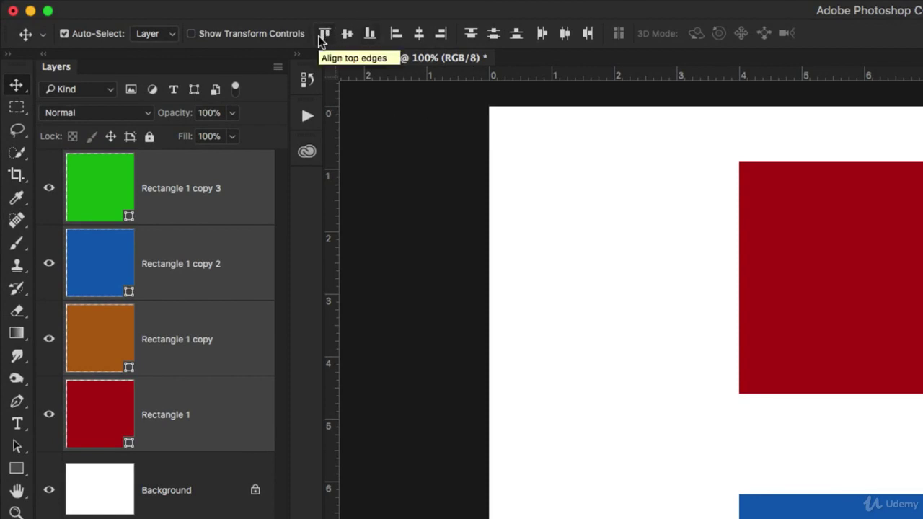
Align the four squares by their top edges and move the red and green ones outward to opposite sides of the canvas.
left_click(323, 34)
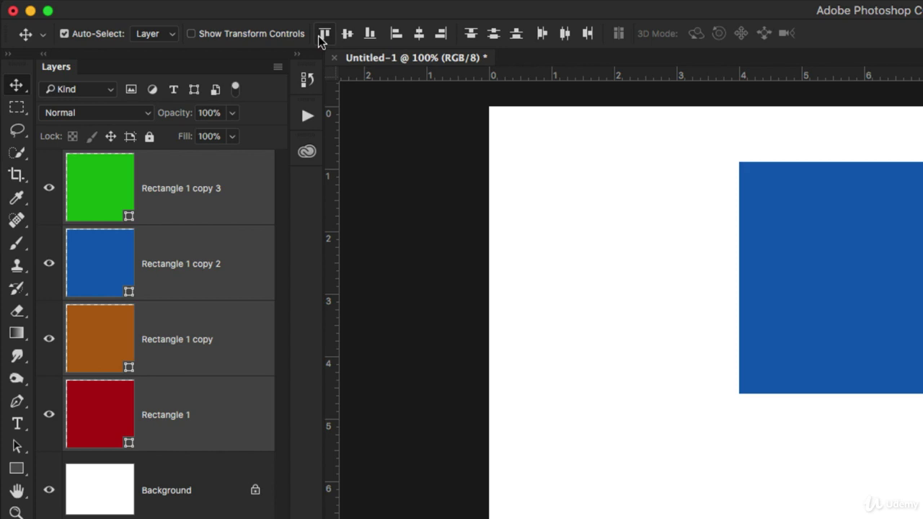
left_click(567, 34)
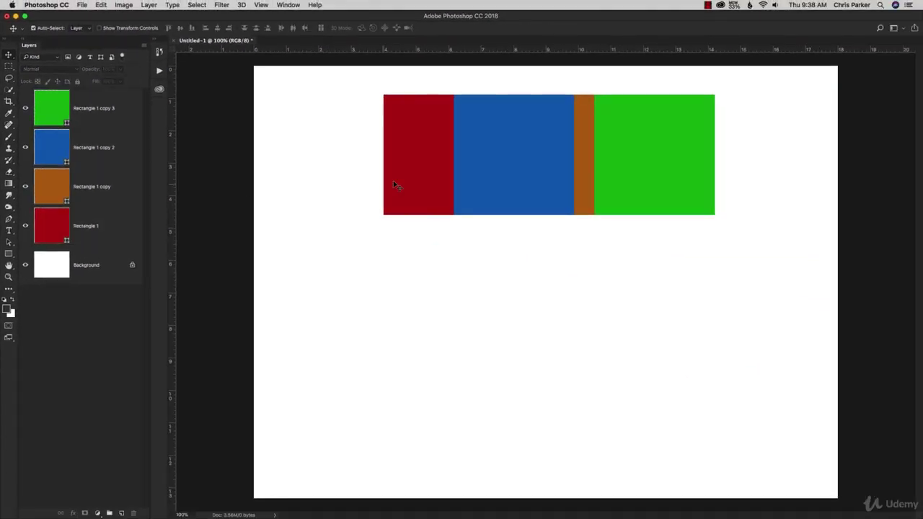
left_click_drag(395, 185, 275, 184)
left_click_drag(648, 172, 759, 171)
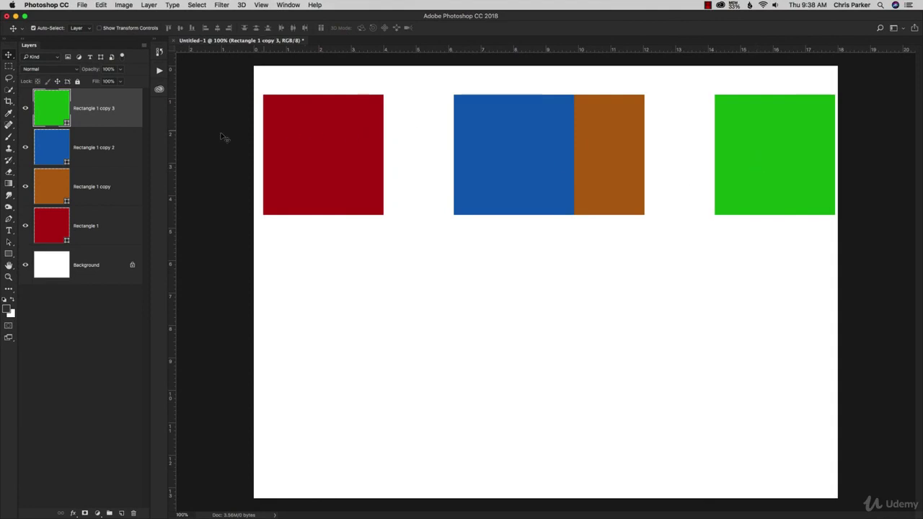
Distribute the four squares evenly by their horizontal centers and shift the whole row slightly up and to the left.
left_click(123, 226, "shift")
left_click(293, 28)
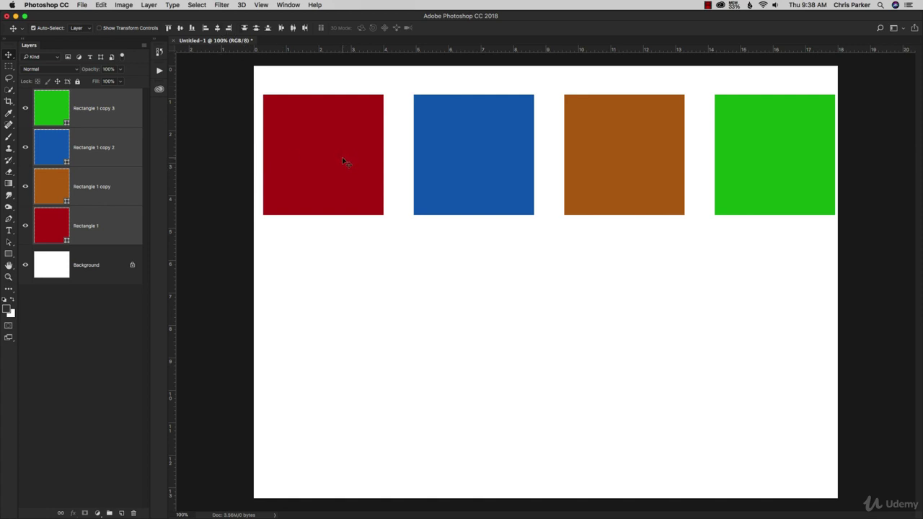
left_click_drag(346, 160, 339, 147)
left_click(203, 215)
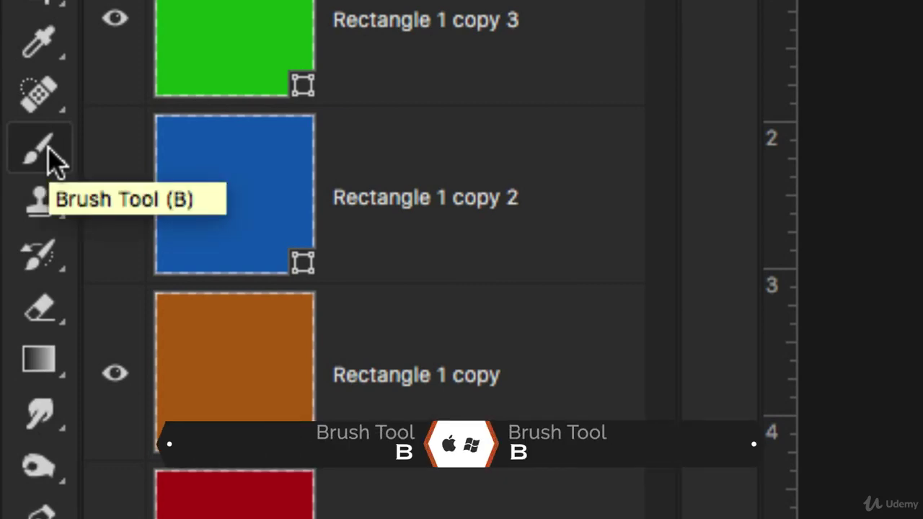
Look over the tools grouped with the Brush, choose the Brush tool, and add a new empty layer above the squares.
right_click(49, 150)
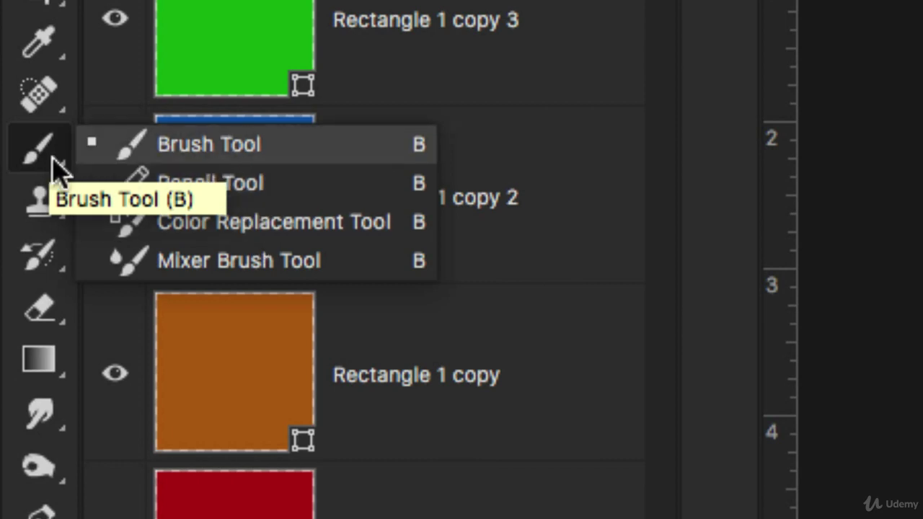
left_click(32, 160)
right_click(58, 162)
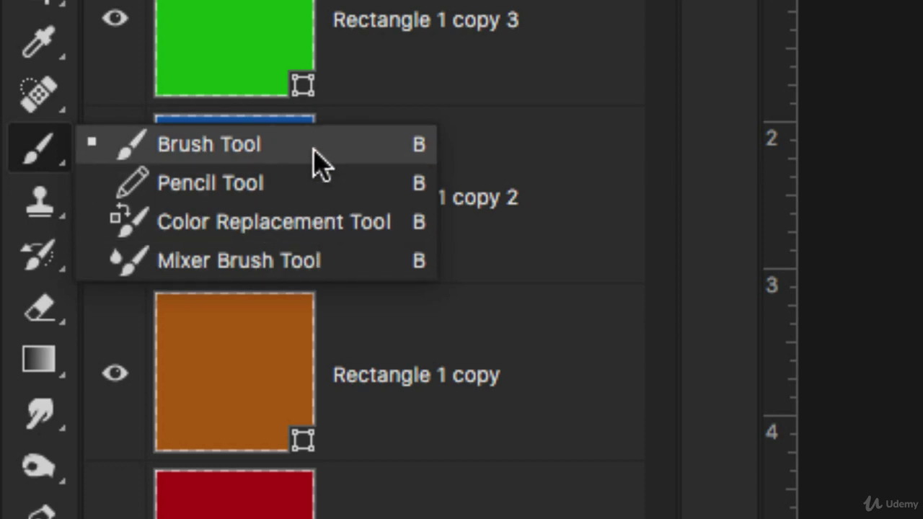
left_click(223, 151)
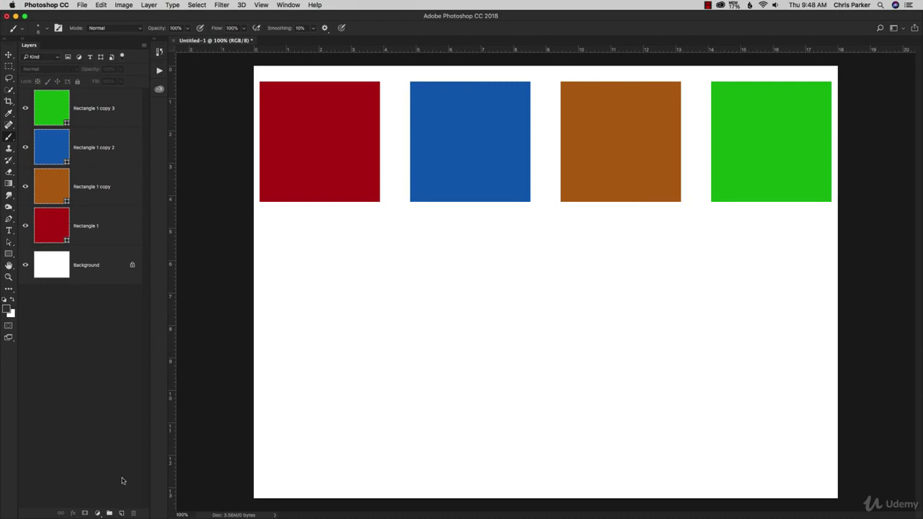
left_click(121, 514)
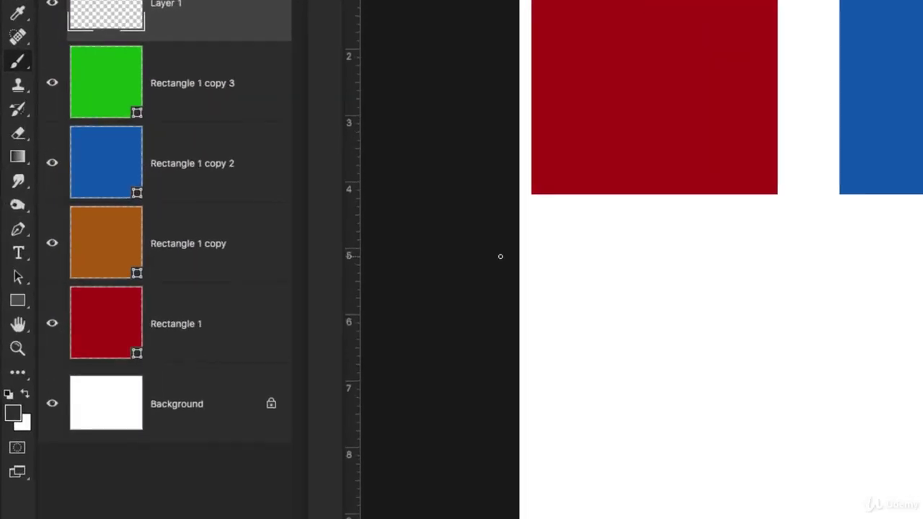
Select the History Brush tool and examine the tools grouped with it.
left_click(19, 109)
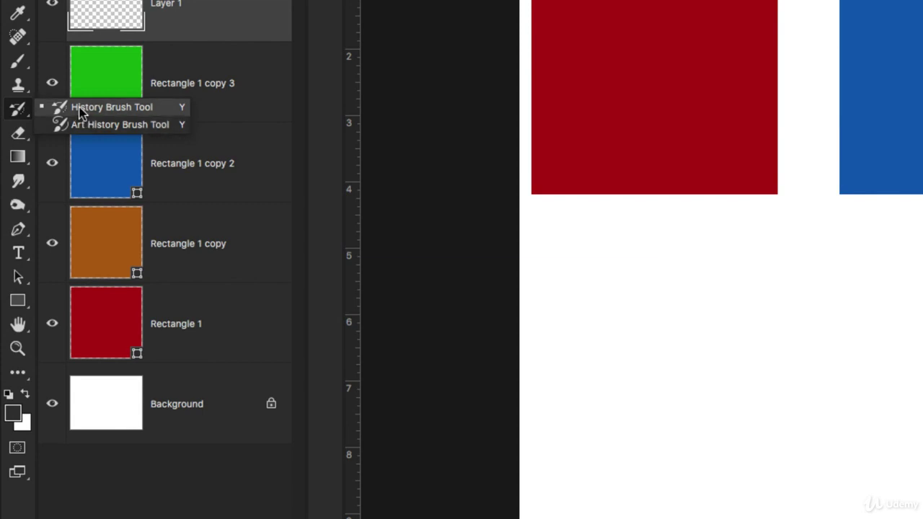
left_click(21, 108)
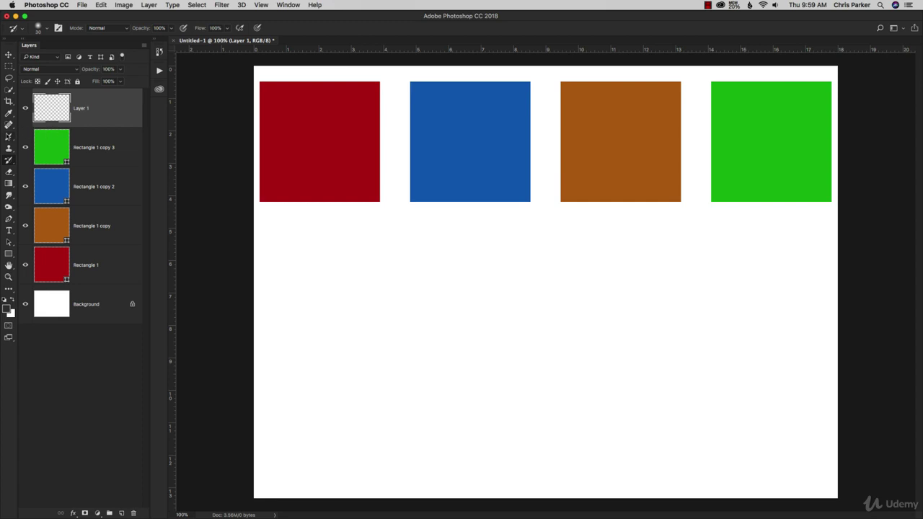
Choose the Brush tool and set the foreground color to dark red #772626.
left_click(9, 136)
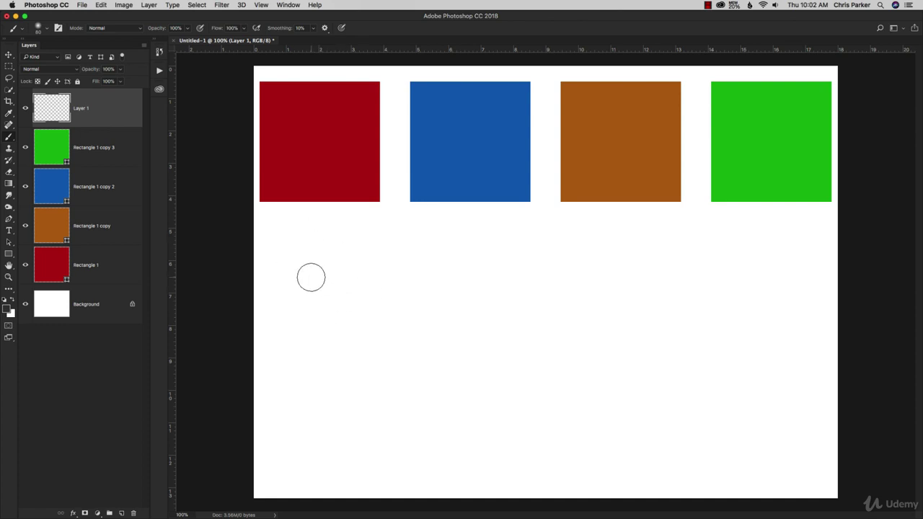
left_click(8, 308)
left_click_drag(240, 288, 236, 280)
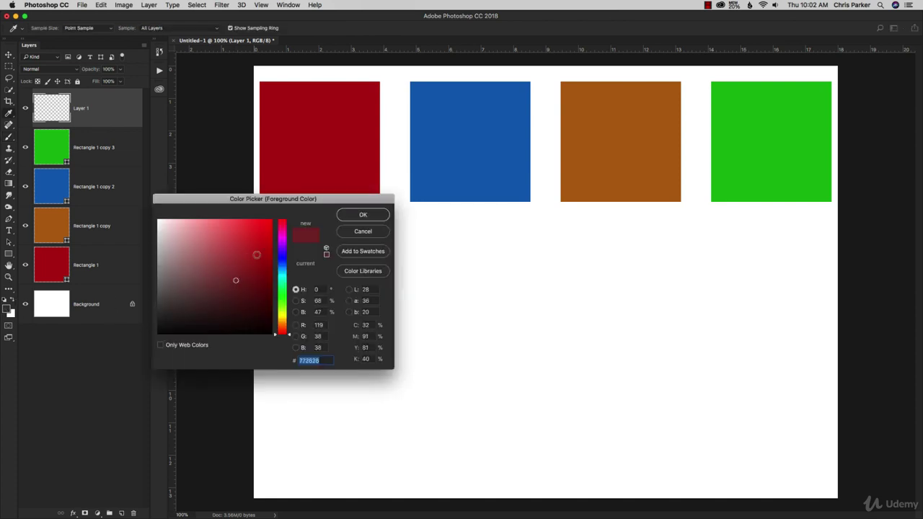
left_click(363, 215)
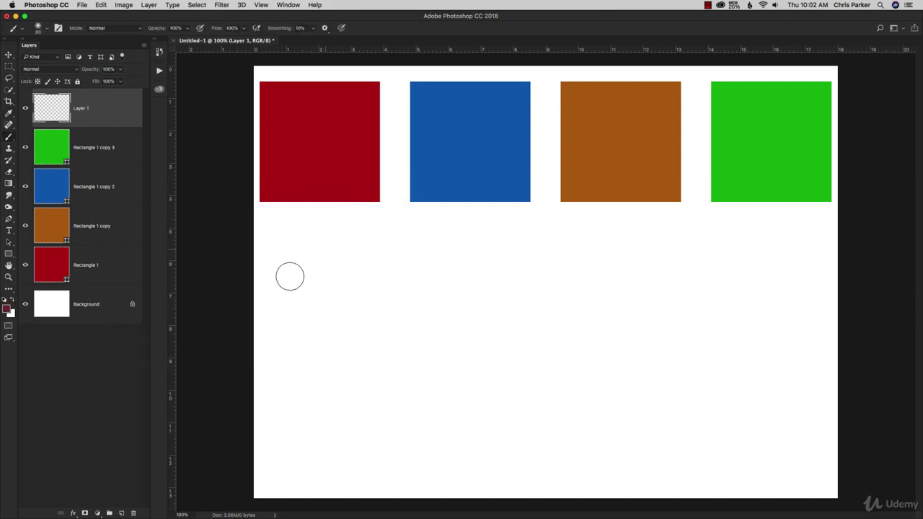
Paint a soft, curved dark red stroke in the white area below the squares and undo it.
mouse_move(282, 277)
left_mouse_down()
mouse_move(341, 302)
mouse_move(574, 326)
left_mouse_up()
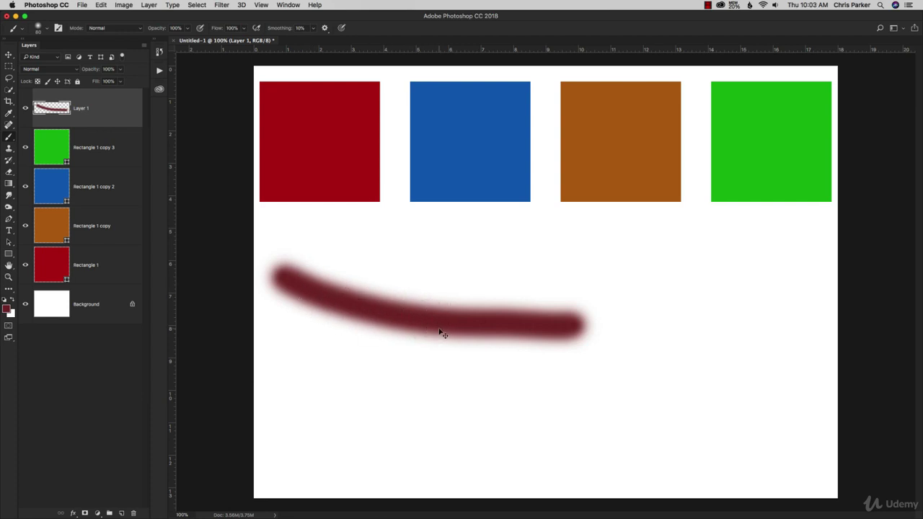
key("super+z")
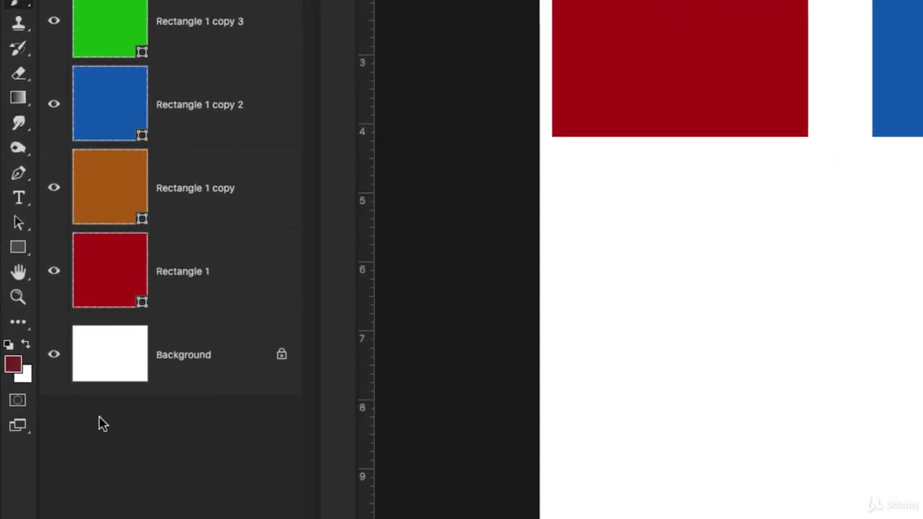
Pick a brighter red, #d92828, as the new foreground color and edit its hex code to d93328.
left_click(13, 364)
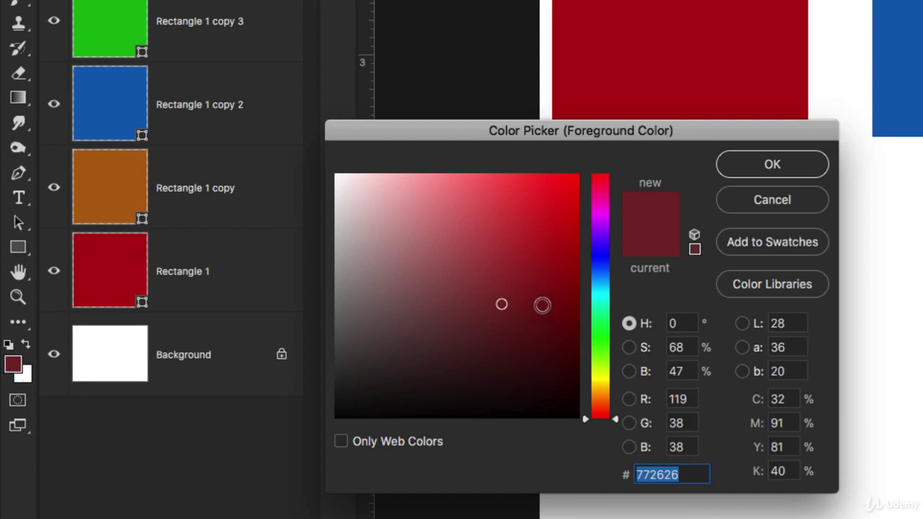
left_click_drag(541, 303, 534, 210)
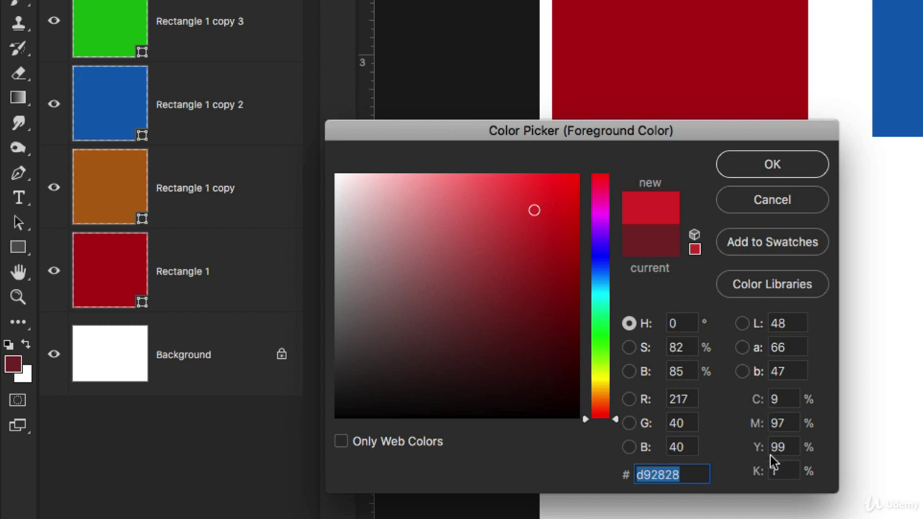
left_click(692, 474)
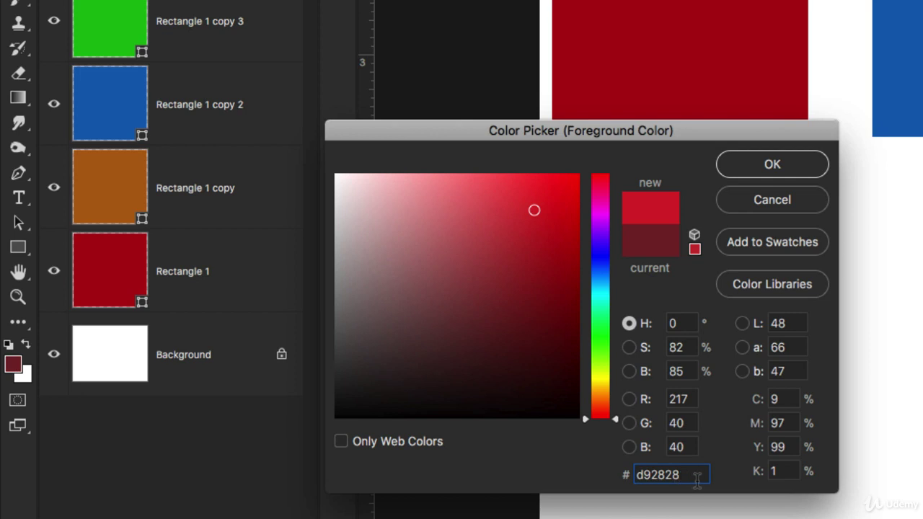
left_click_drag(697, 474, 599, 467)
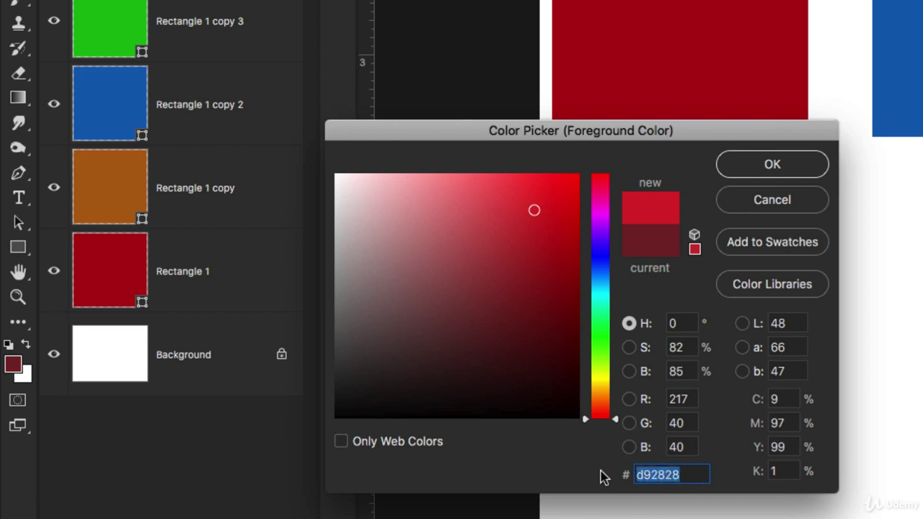
left_click(674, 475)
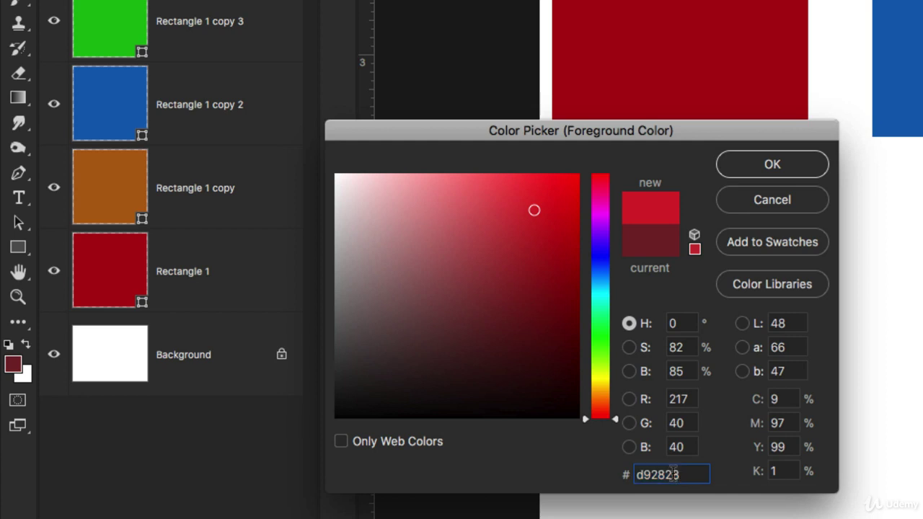
left_click_drag(673, 474, 668, 474)
left_click_drag(651, 474, 662, 474)
type("33")
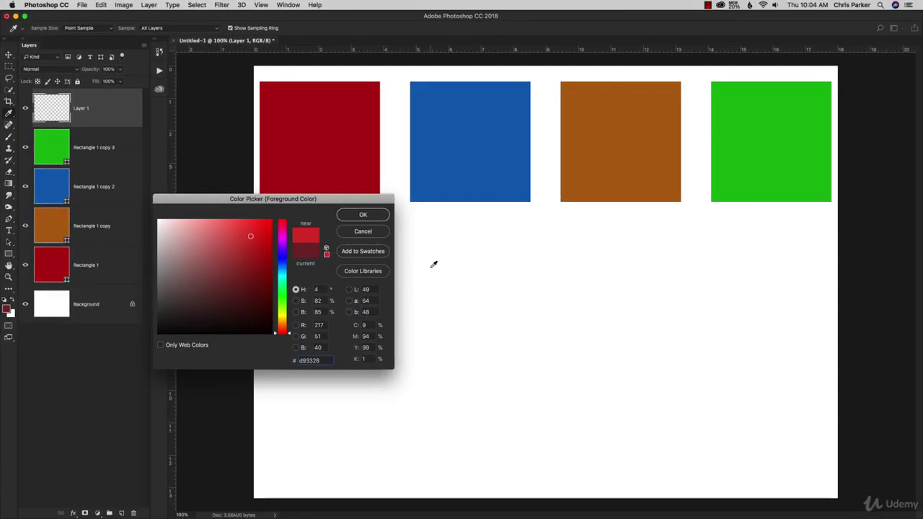
Sample the blue, brown and green squares for the foreground color and settle on the brown, #b3630e.
left_click(446, 172)
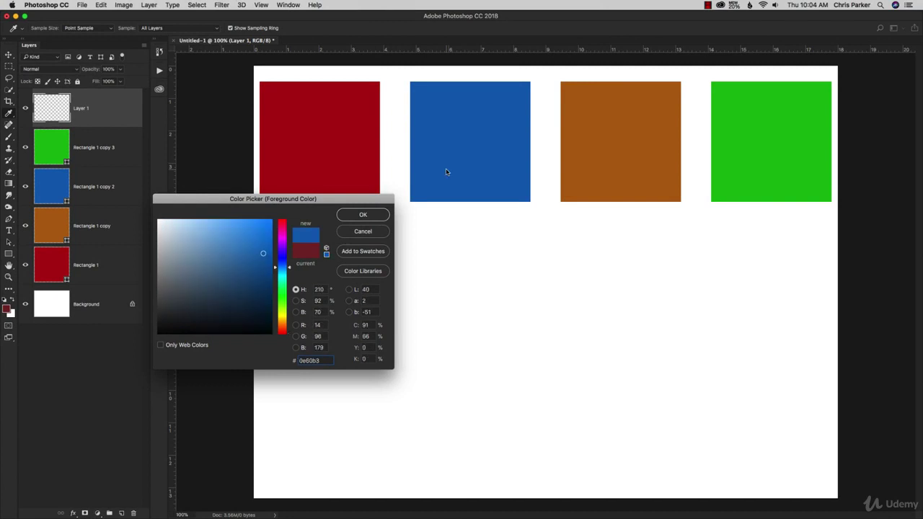
left_click(596, 166)
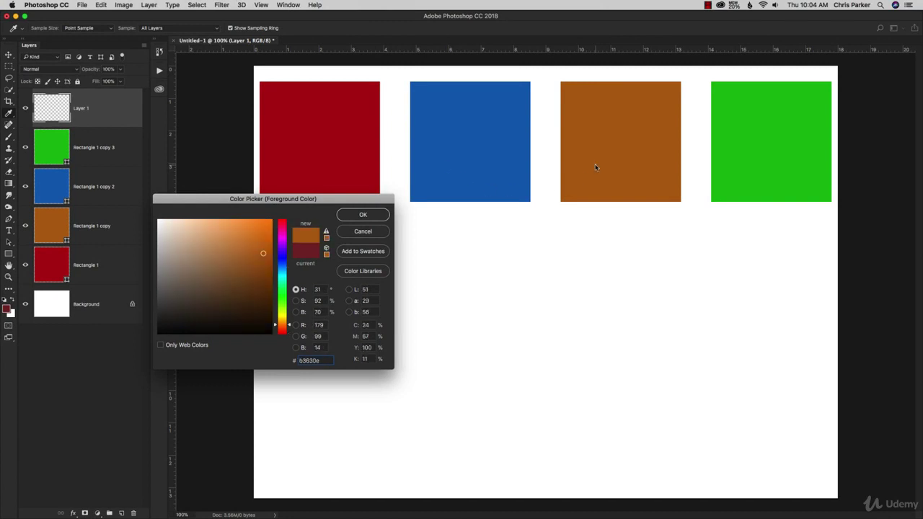
left_click(731, 170)
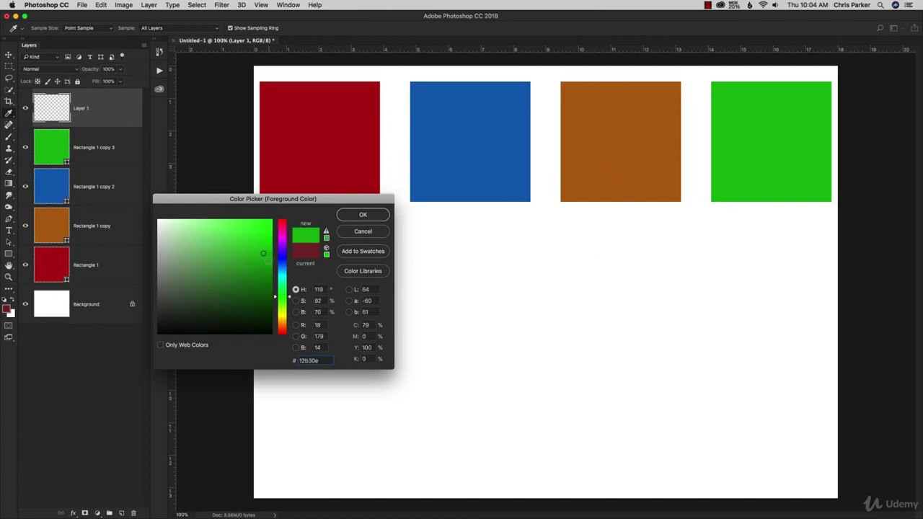
left_click(562, 151)
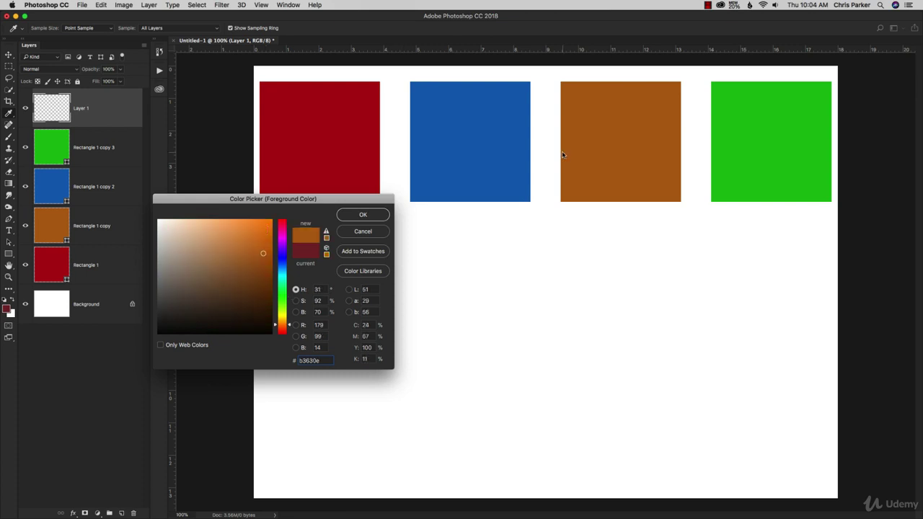
left_click(364, 215)
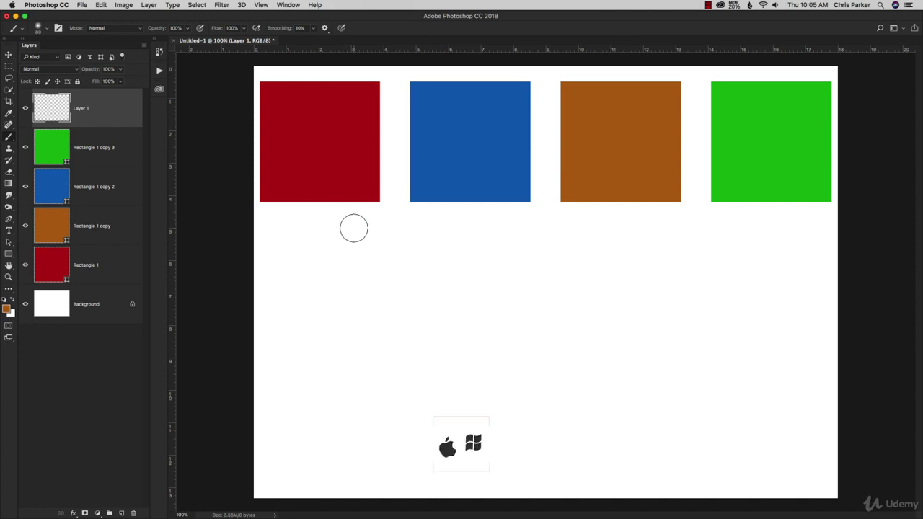
Sample the blue, red, brown and green squares in turn with the Eyedropper tool, ending on green as the foreground color.
key("i")
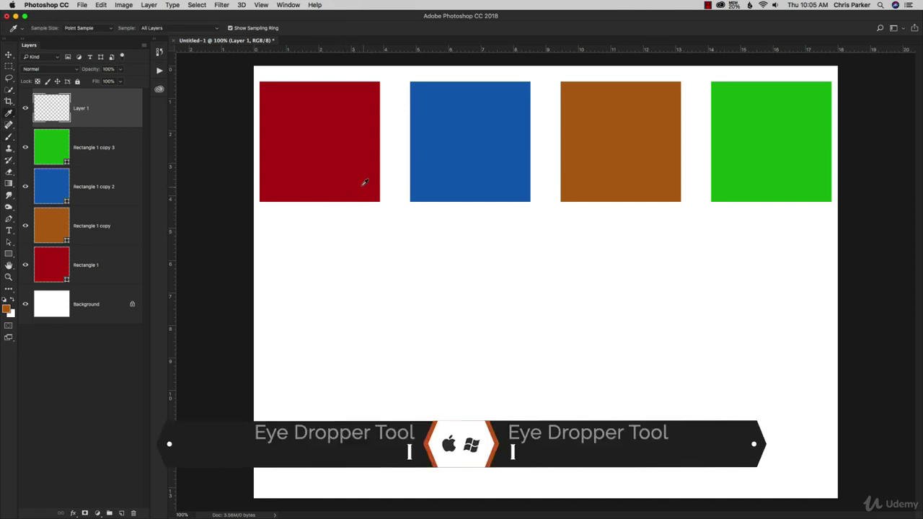
left_click(443, 170)
left_click(342, 163)
left_click(639, 162)
left_click(748, 152)
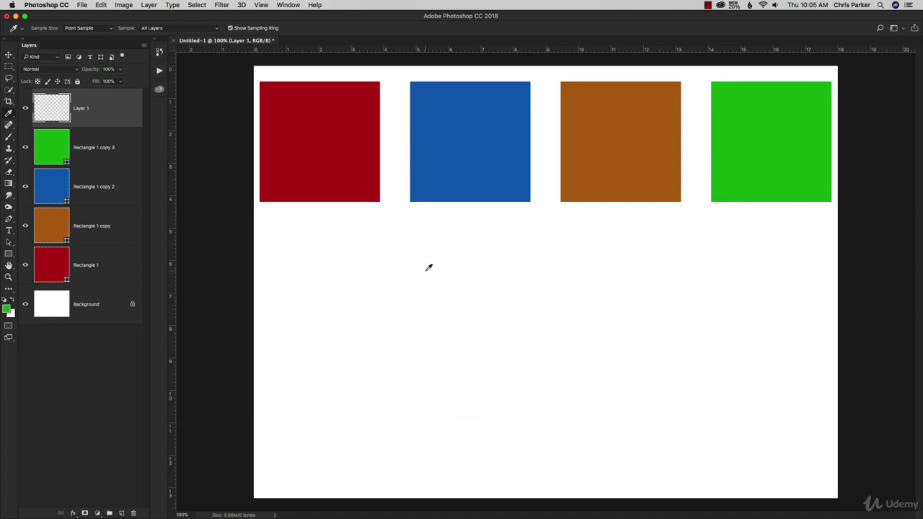
Return to the Brush tool and temporarily sample colors from the red and blue squares, ending on blue.
key("b")
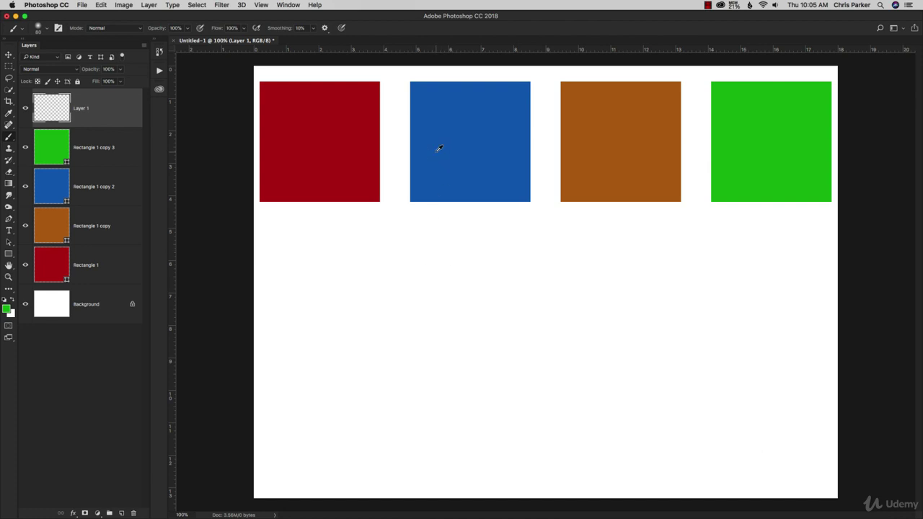
left_click(349, 168, "alt")
left_click(452, 161, "alt")
Enlarge the brush tip to 700 px.
key("bracketright")
key("bracketright")
key("bracketright")
key("bracketright")
key("bracketright")
key("bracketright")
key("bracketright")
key("bracketright")
key("bracketright")
key("bracketright")
key("bracketright")
key("bracketright")
key("bracketright")
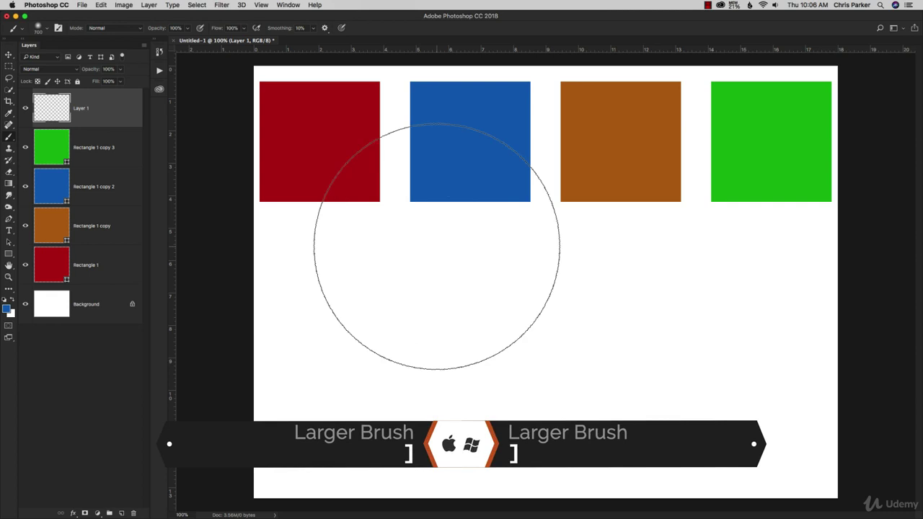
Shrink the brush tip to well under 100 px.
key("bracketleft")
key("bracketleft")
key("bracketleft")
key("bracketleft")
key("bracketleft")
key("bracketleft")
key("bracketleft")
key("bracketleft")
key("bracketleft")
key("bracketleft")
key("bracketleft")
key("bracketleft")
key("bracketleft")
key("bracketleft")
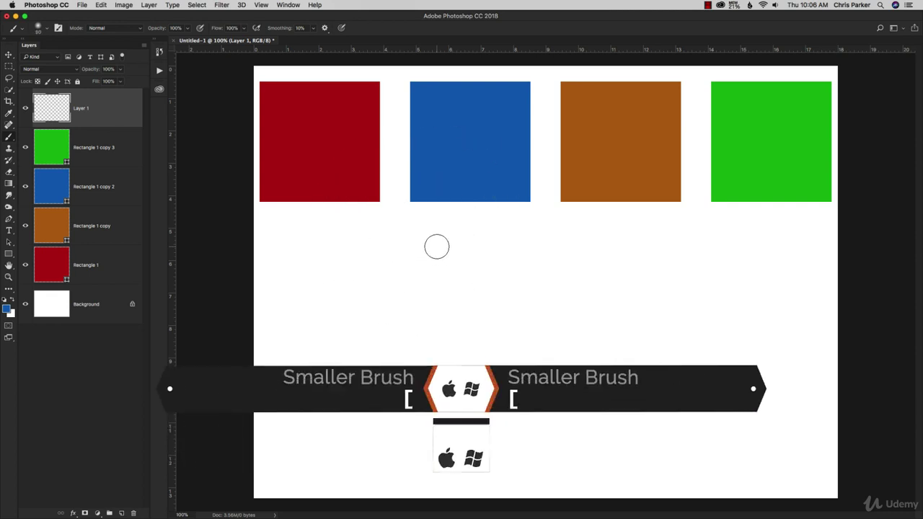
key("bracketleft")
Enlarge the small brush tip to 200 px.
key("bracketright")
key("bracketright")
key("bracketright")
key("bracketright")
key("bracketright")
key("bracketright")
key("bracketright")
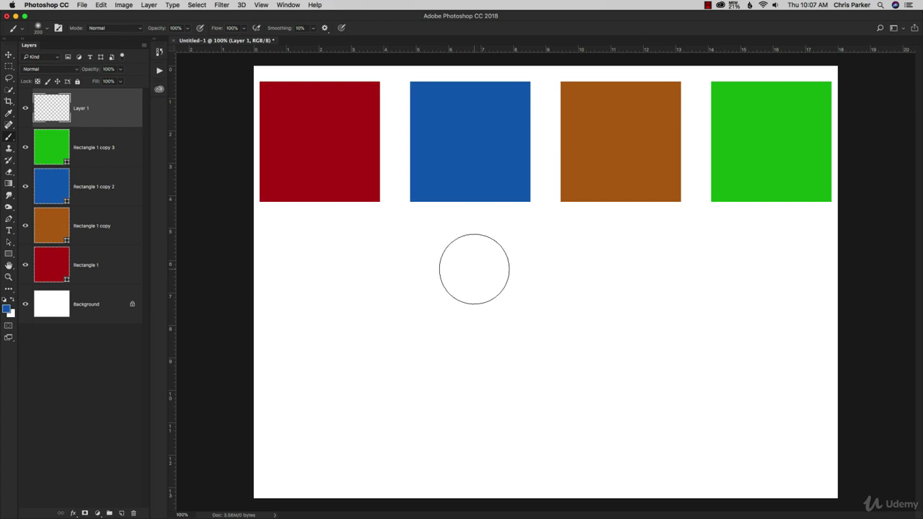
Raise the brush hardness to 100% and check the value in the brush settings.
key("bracketright")
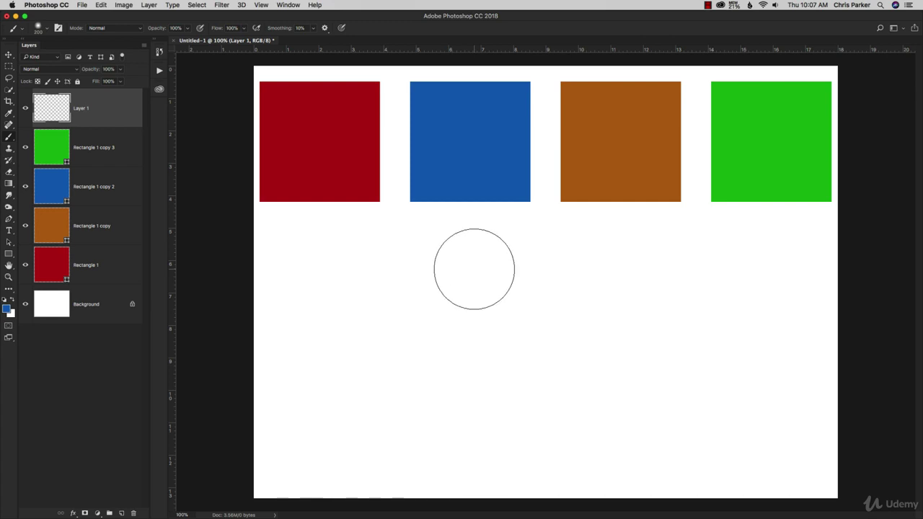
key("bracketright")
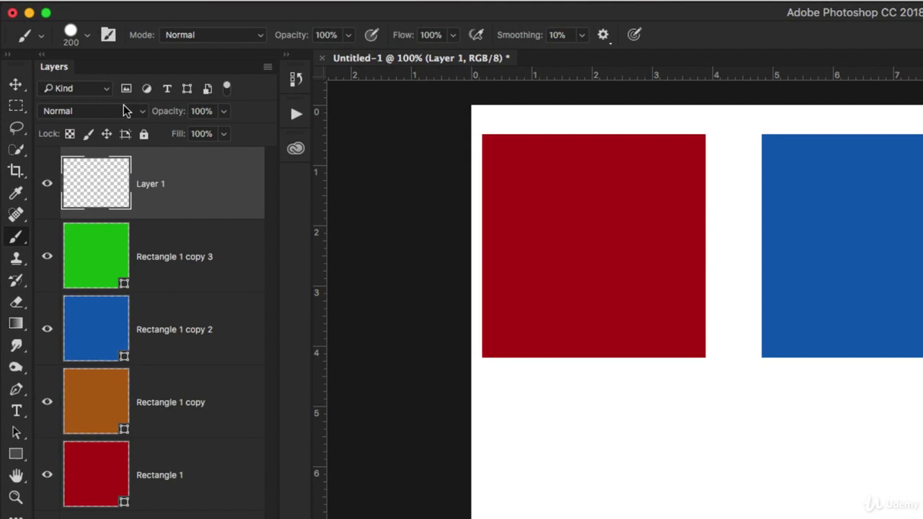
left_click(86, 36)
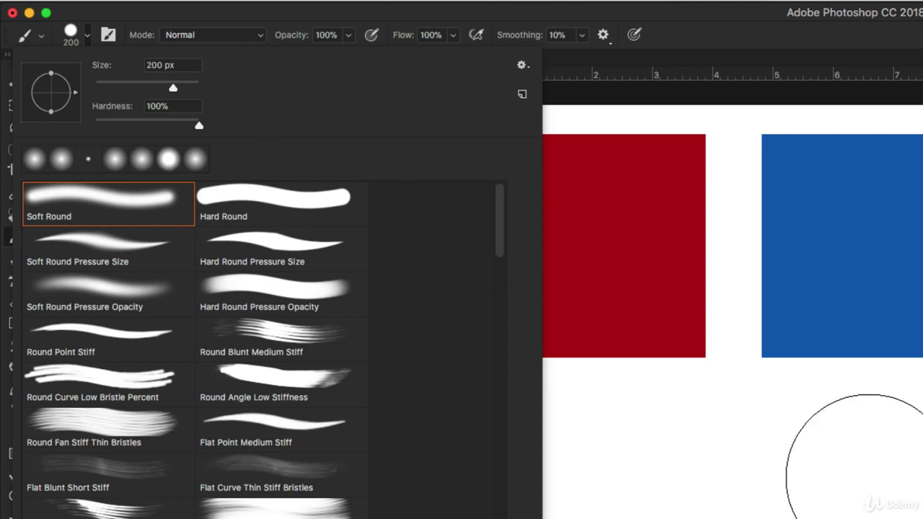
left_click(870, 58)
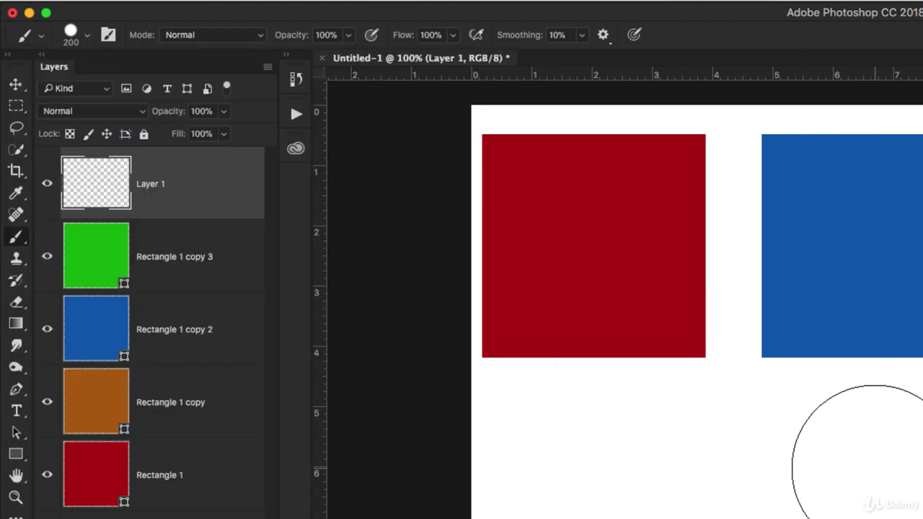
With the brush at 0% hardness and 125 px, paint a soft horizontal blue stroke below the squares.
left_click(87, 36)
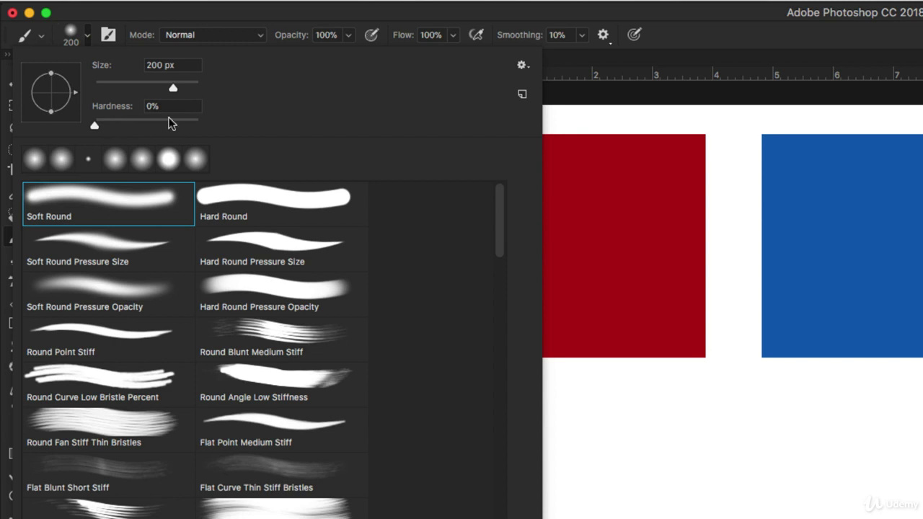
left_click(679, 55)
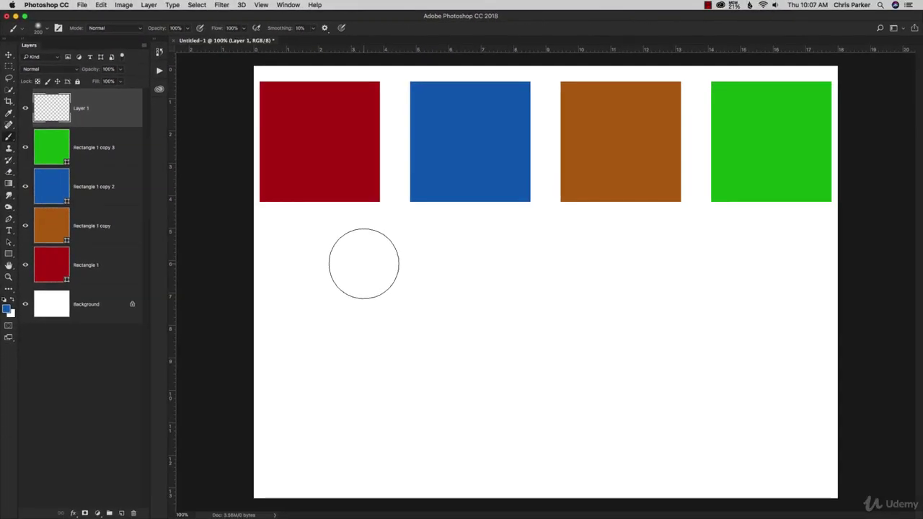
key("bracketleft")
key("bracketleft")
key("bracketleft")
key("bracketleft")
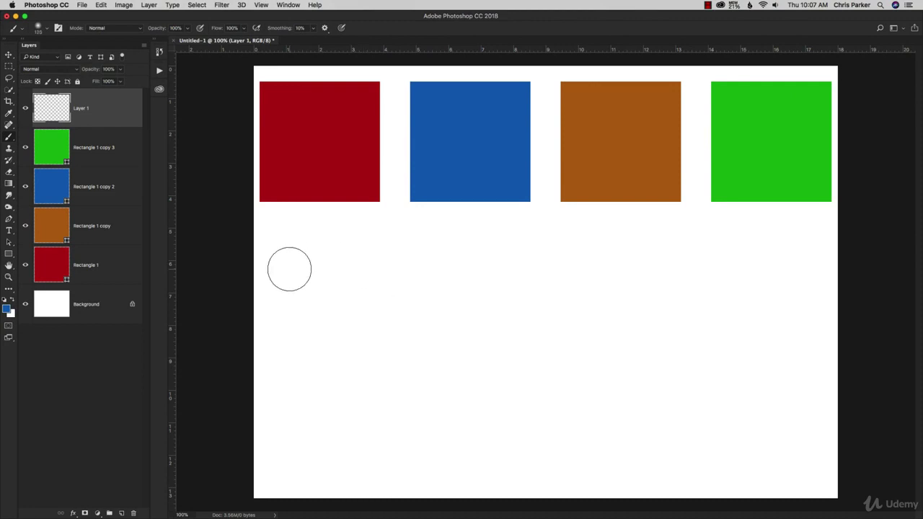
left_click_drag(290, 269, 670, 266)
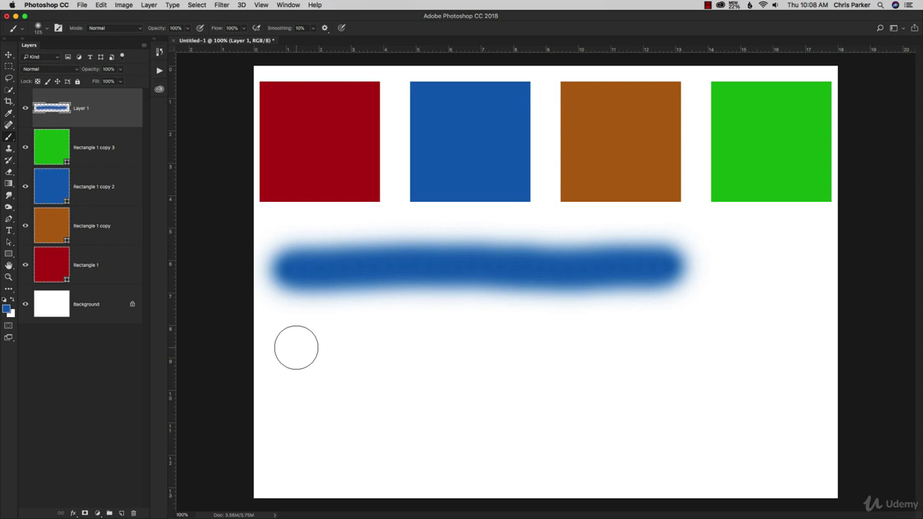
Paint a second soft blue stroke beneath the first one and undo it.
left_click(295, 348)
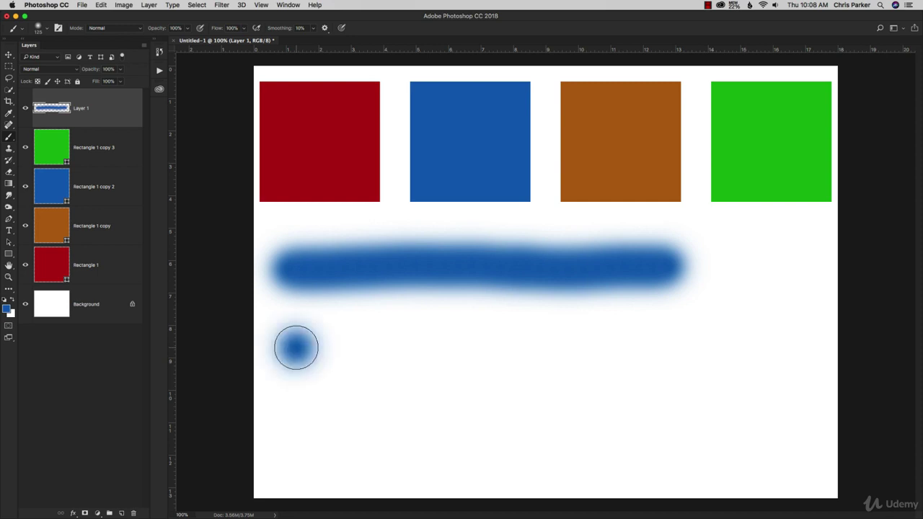
mouse_move(296, 348)
left_mouse_down()
mouse_move(563, 338)
mouse_move(743, 347)
left_mouse_up()
mouse_move(595, 339)
left_mouse_down()
mouse_move(577, 373)
mouse_move(259, 360)
mouse_move(654, 320)
mouse_move(263, 371)
mouse_move(500, 381)
mouse_move(758, 346)
mouse_move(491, 348)
left_mouse_up()
key("super+z")
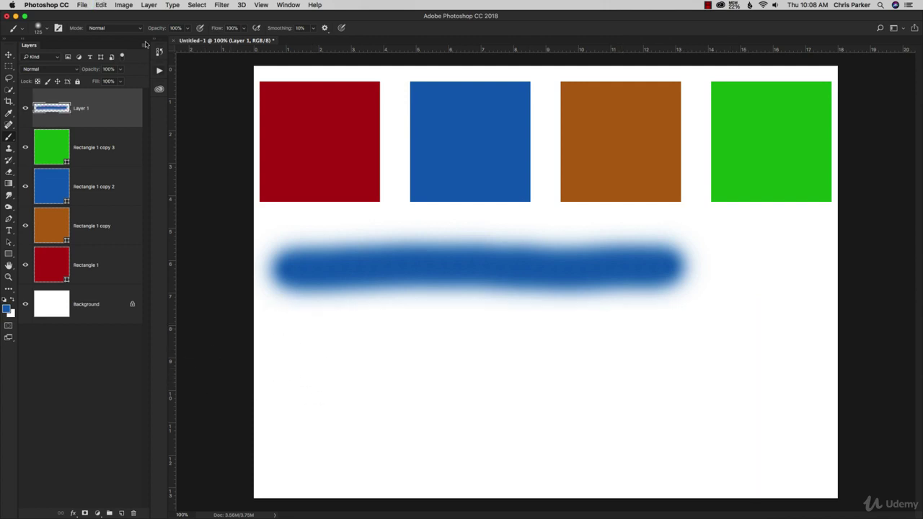
Raise the brush hardness to nearly 100% and reduce the brush size to 40 px.
left_click(48, 29)
left_click_drag(51, 77, 110, 76)
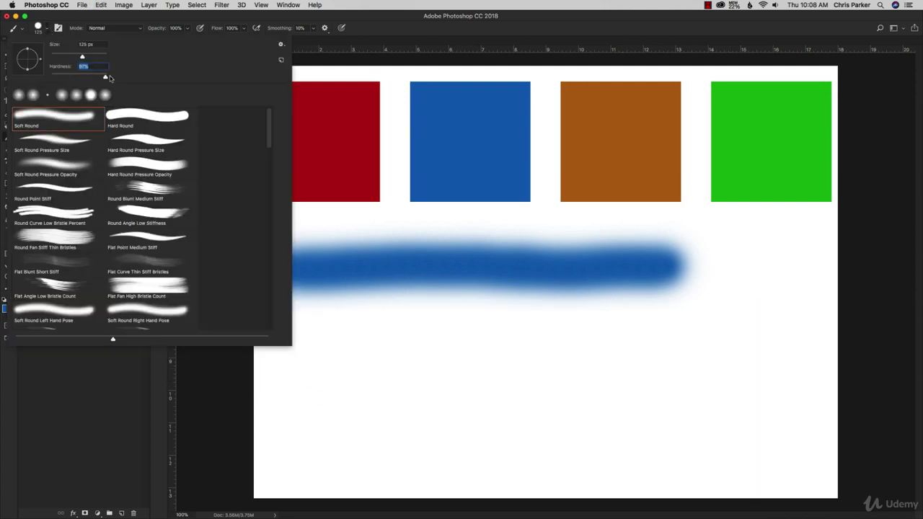
left_click(372, 38)
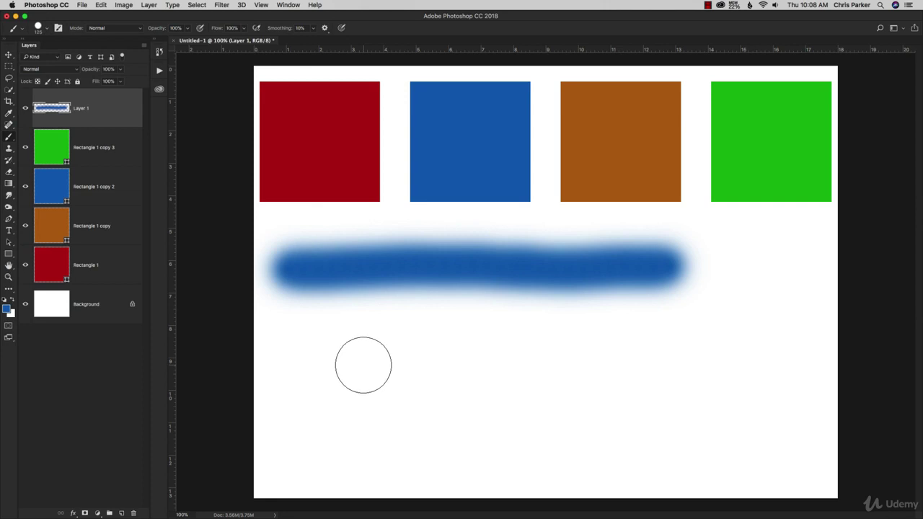
key("bracketleft")
key("bracketleft")
key("bracketleft")
key("bracketleft")
key("bracketleft")
key("bracketleft")
key("bracketleft")
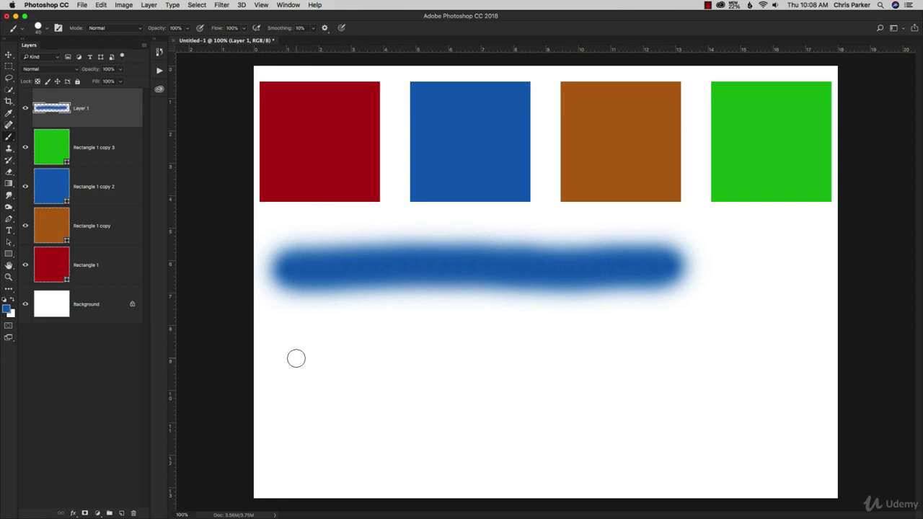
Paint a straight horizontal blue stroke below the soft one, a freehand stroke beneath it, and a straight diagonal line from the freehand stroke's end.
mouse_move(286, 355)
left_mouse_down()
mouse_move(598, 346)
mouse_move(714, 356)
left_mouse_up()
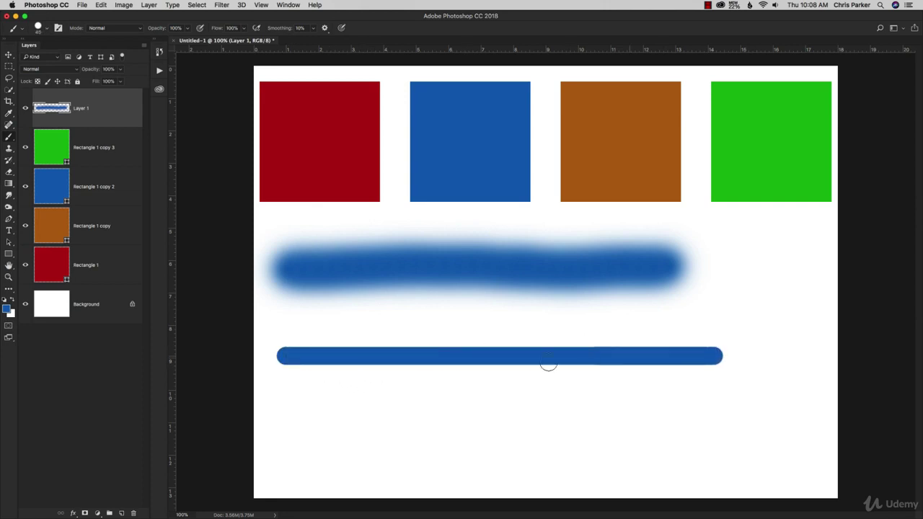
left_click_drag(269, 355, 773, 356)
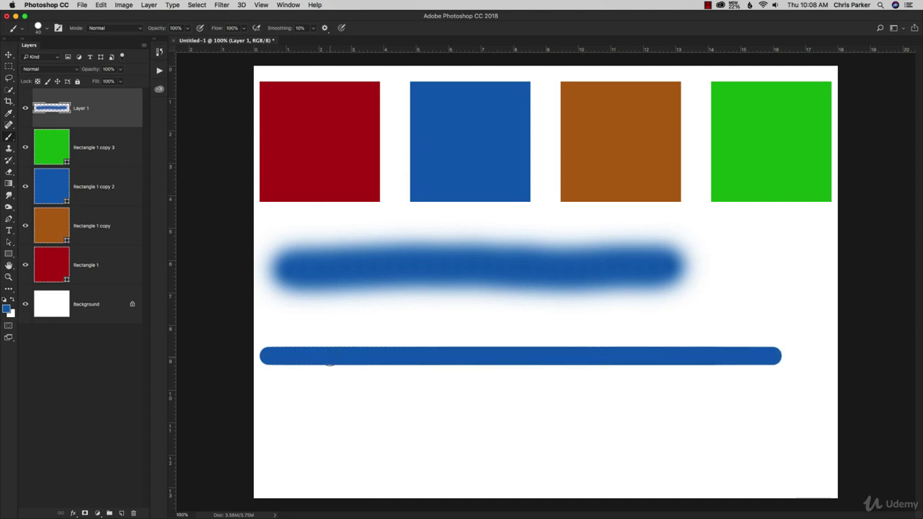
left_click_drag(285, 391, 708, 388)
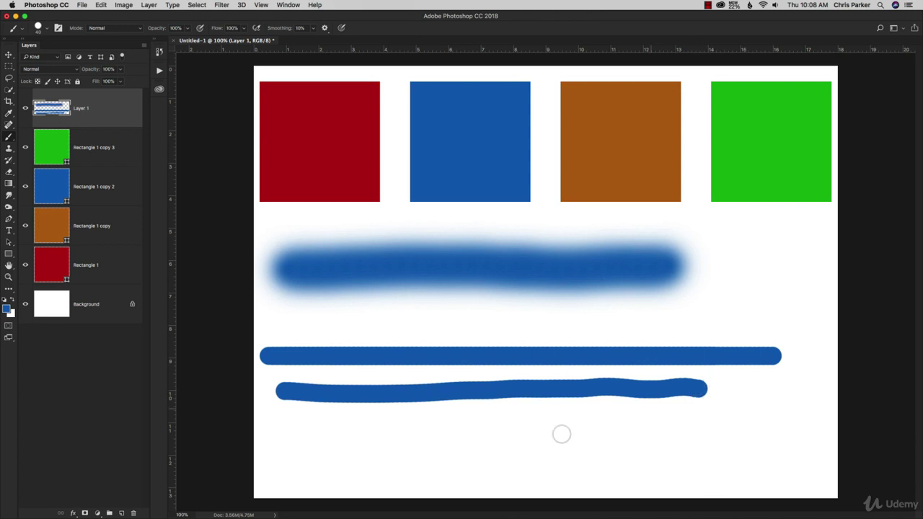
left_click(306, 438, "shift")
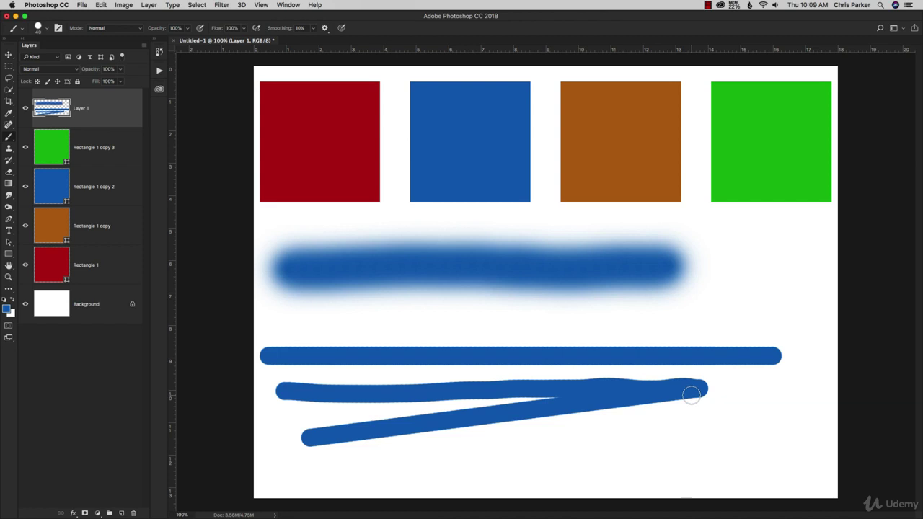
Increase the brush size to 62 px, keeping the hardness at 100%.
left_click(46, 28)
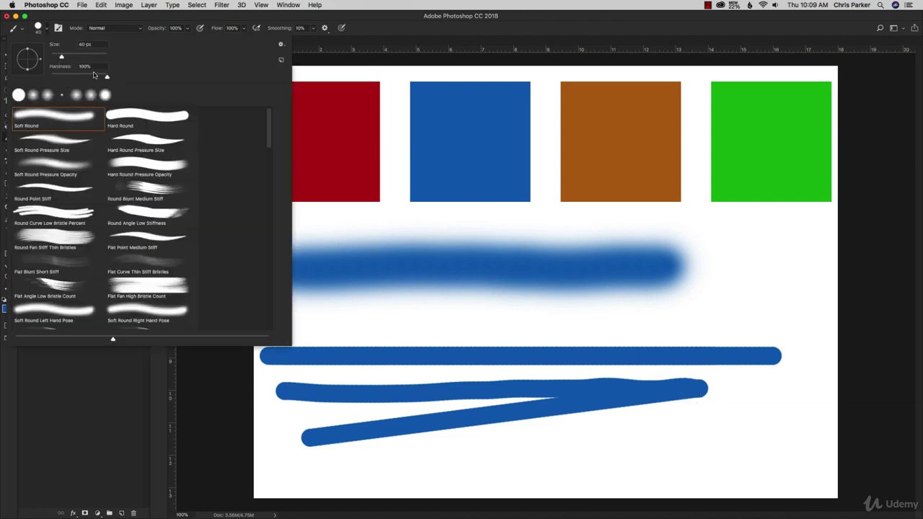
left_click_drag(59, 55, 67, 56)
left_click(396, 32)
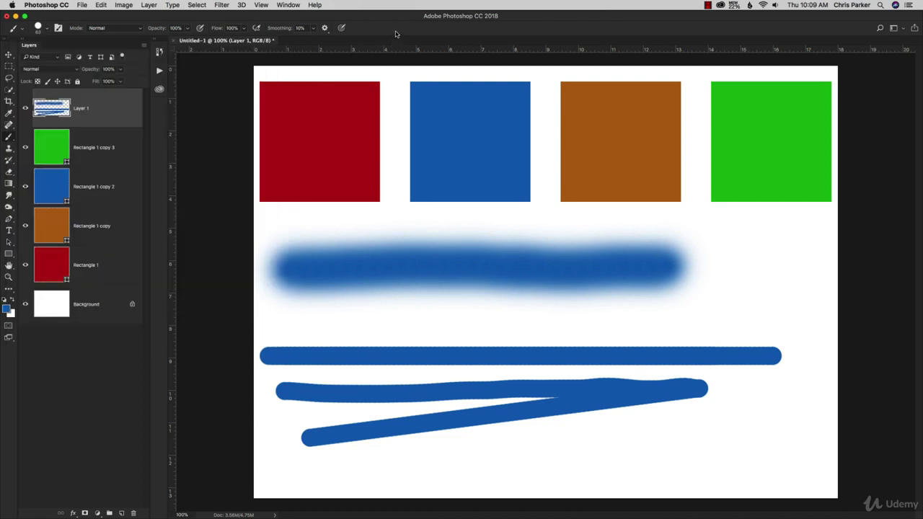
right_click(406, 310)
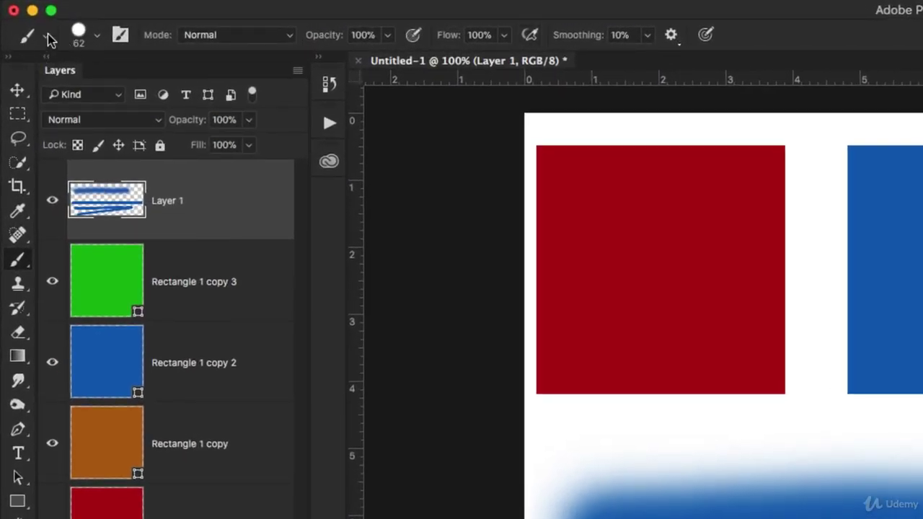
Look through the Brush tool presets and choose the Granite preset.
left_click(46, 37)
left_click(47, 37)
left_click(47, 38)
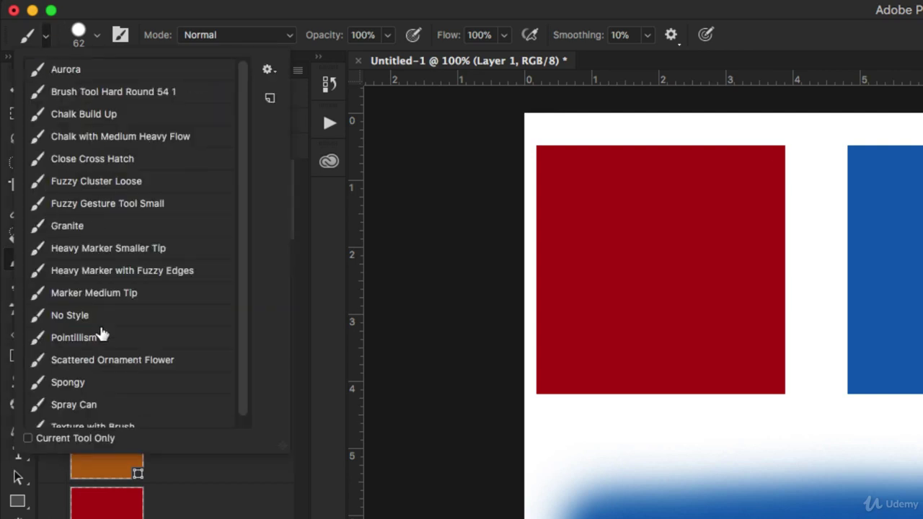
scroll(104, 342, "down", 1)
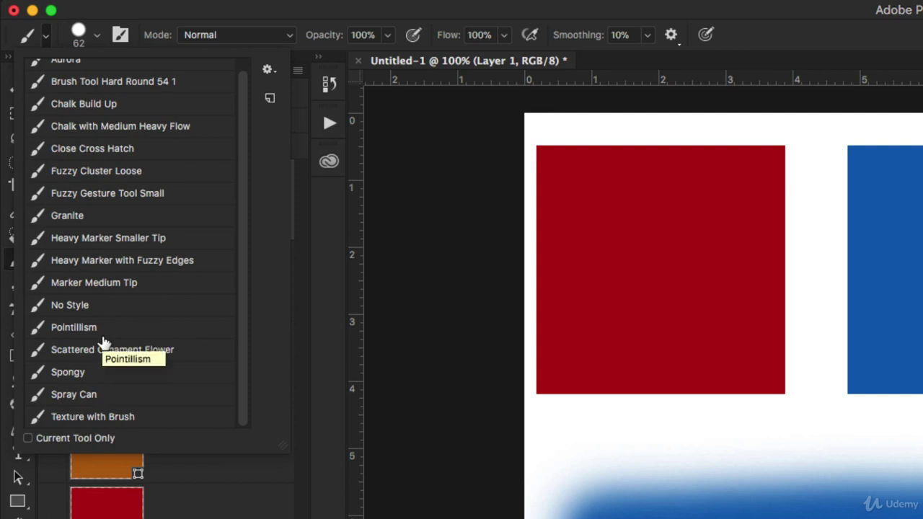
scroll(105, 342, "up", 1)
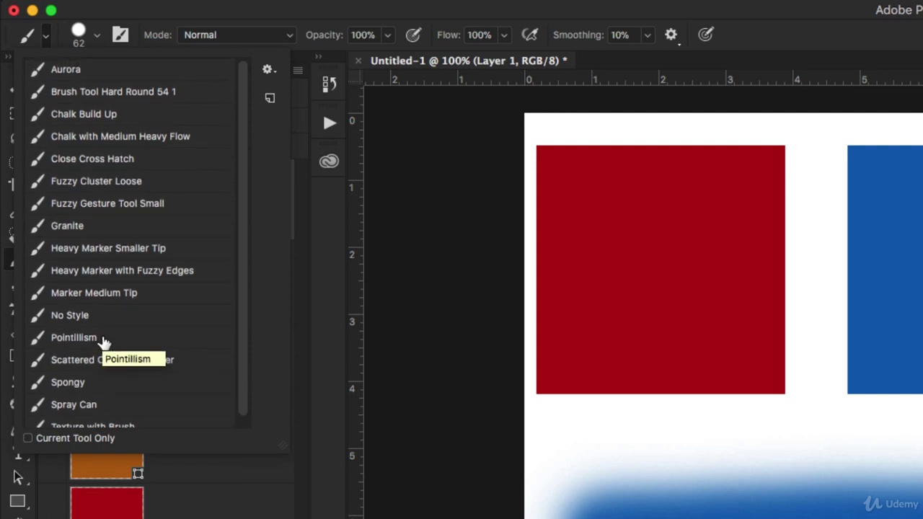
left_click(109, 229)
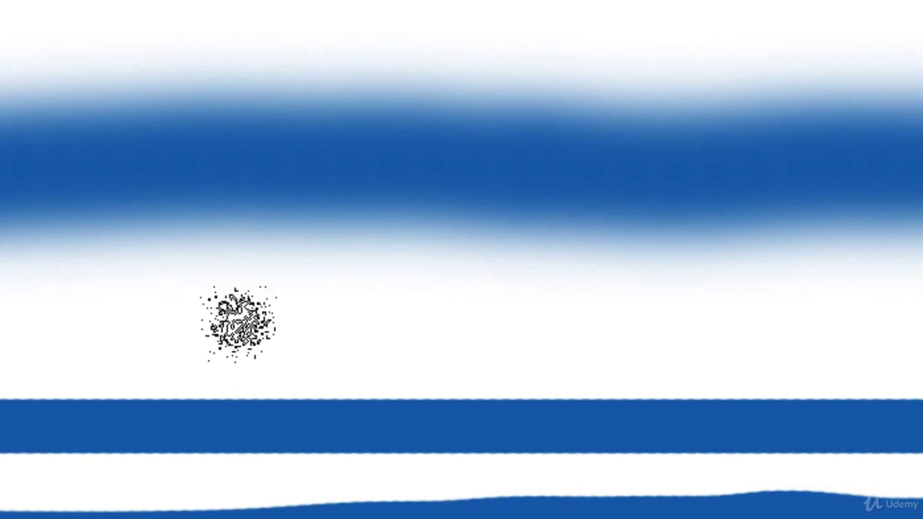
Paint three short black Granite strokes in a row between the soft blue stroke and the straight blue line.
left_click_drag(238, 323, 22, 325)
left_click_drag(373, 321, 575, 331)
left_click_drag(794, 333, 910, 335)
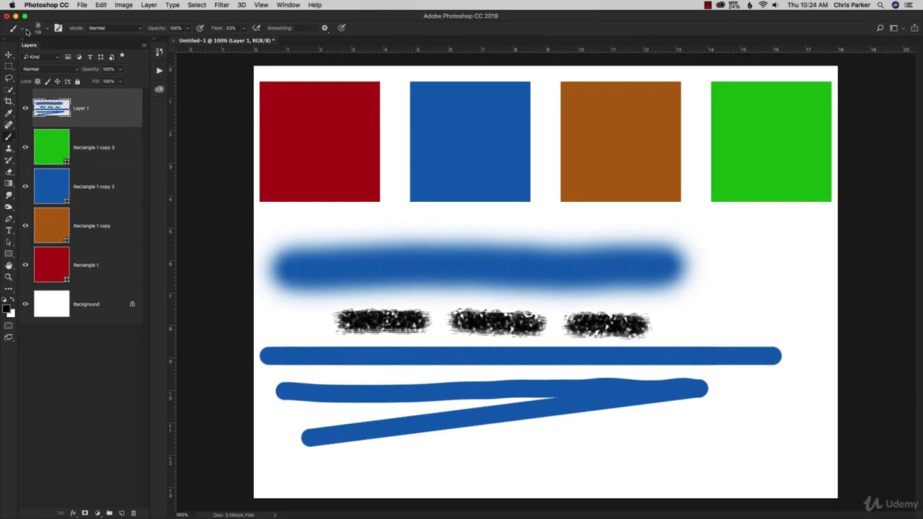
Switch from the Granite brush to the Hard Round brush preset at 59 px.
left_click(23, 30)
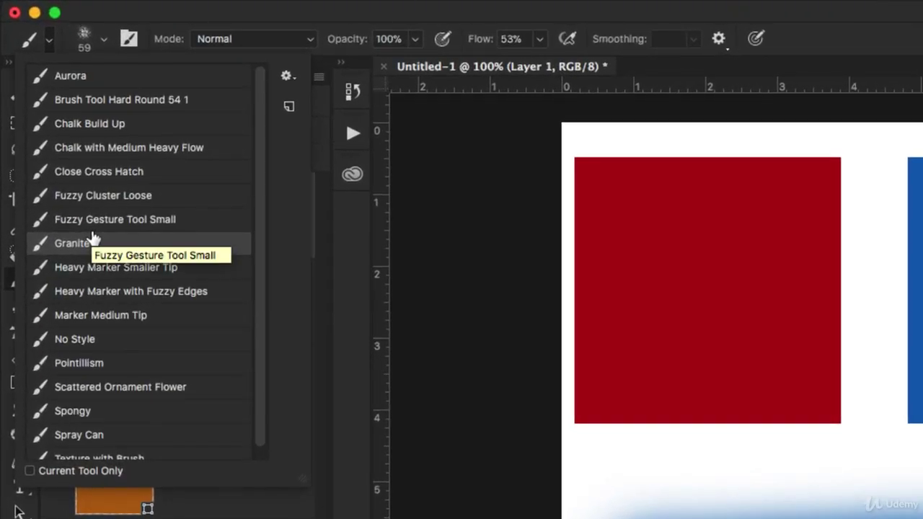
left_click(105, 38)
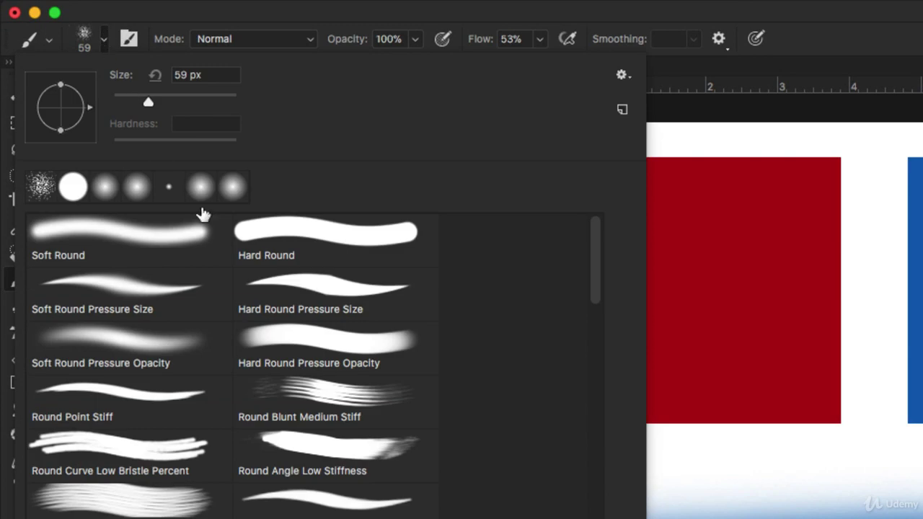
left_click(286, 233)
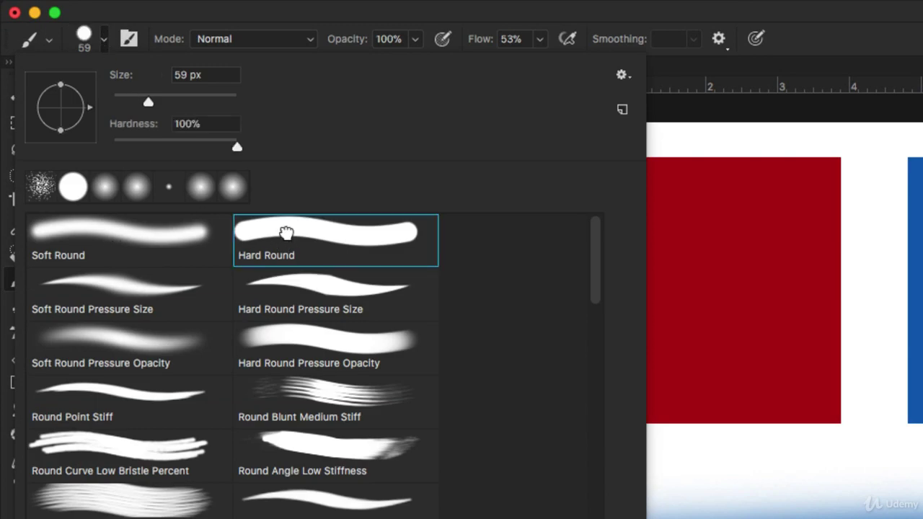
Save the current hard round brush as a new brush preset instead of a tool preset, including its tool settings and color.
left_click(49, 41)
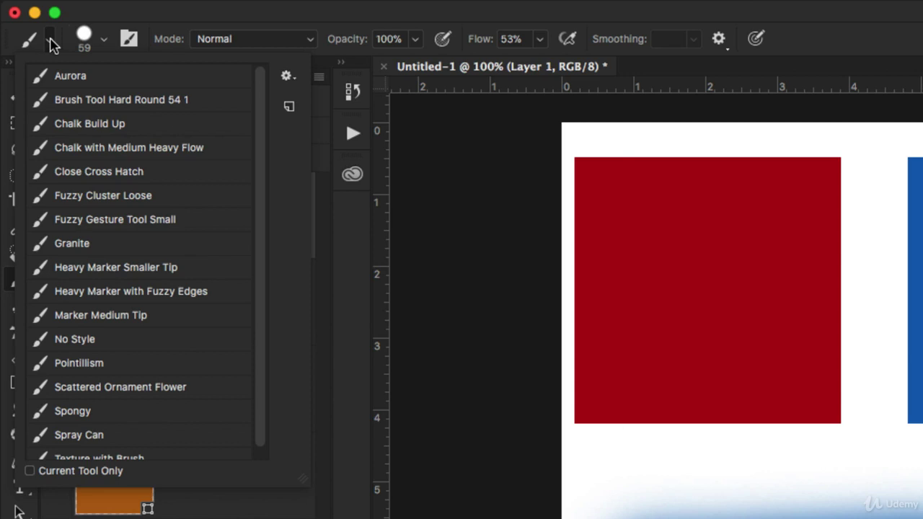
left_click(290, 110)
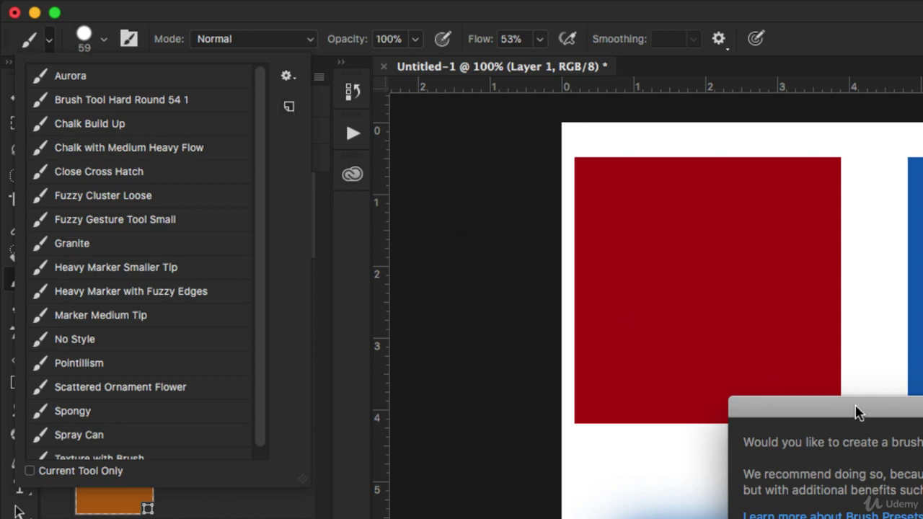
left_click_drag(859, 412, 438, 169)
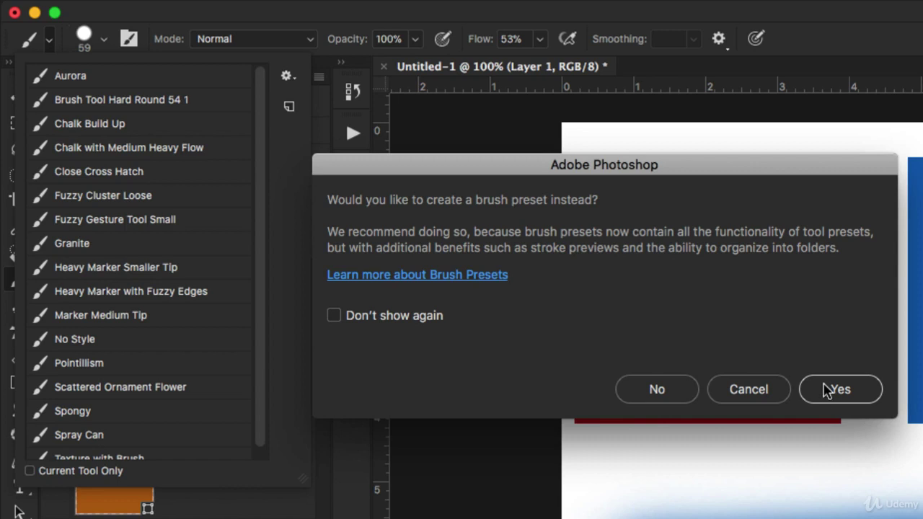
left_click(827, 389)
mouse_move(783, 332)
left_mouse_down()
mouse_move(533, 221)
mouse_move(533, 195)
left_mouse_up()
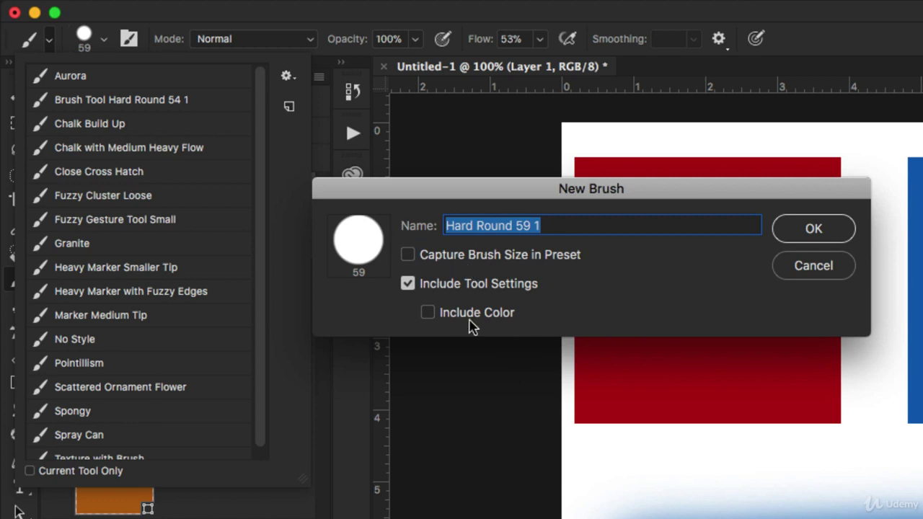
left_click(427, 314)
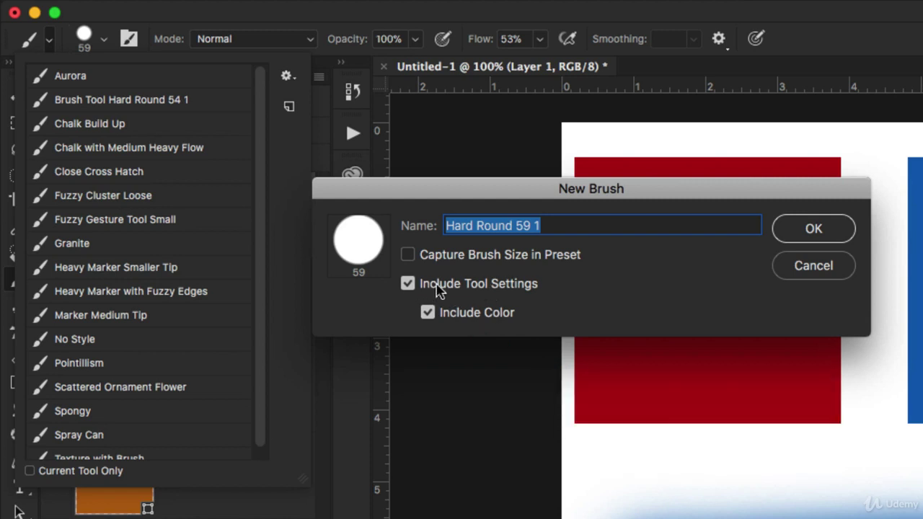
left_click(793, 238)
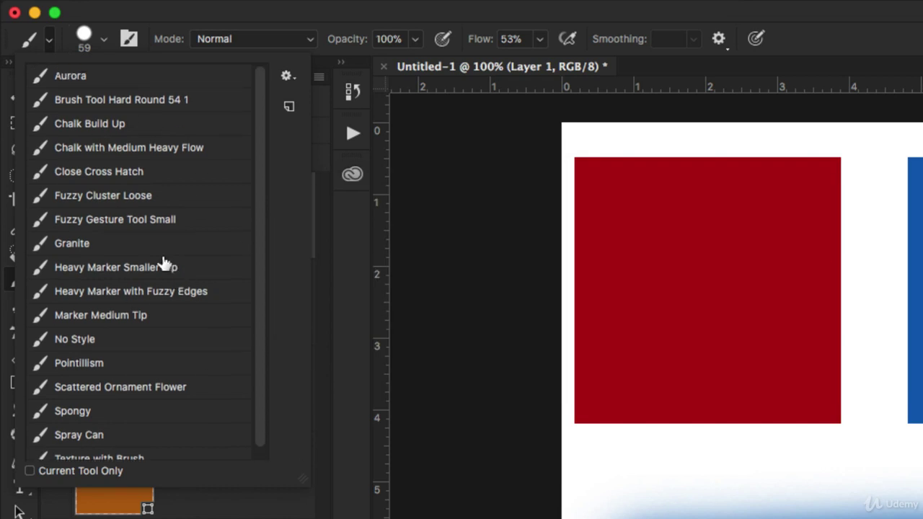
Examine the brush preset list from the newly saved brush up to the standard round brushes and compare it with the tool presets.
left_click(101, 41)
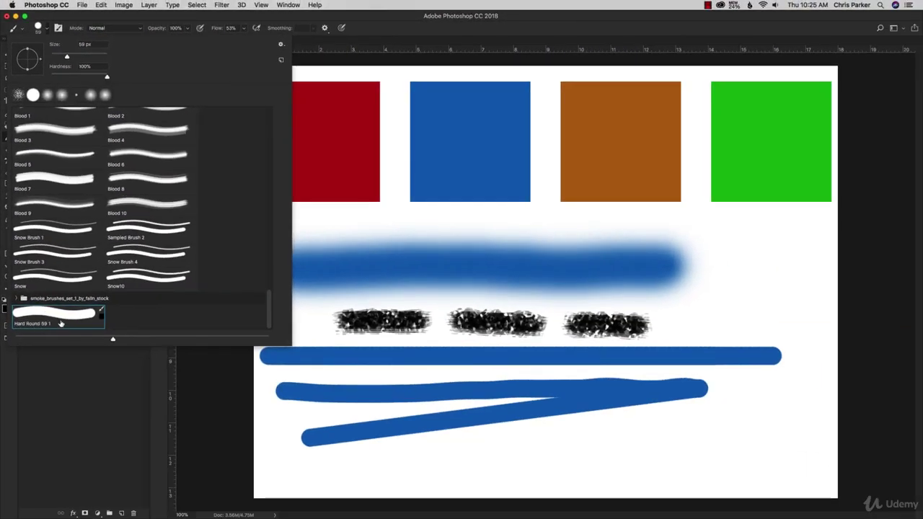
scroll(58, 320, "up", 10)
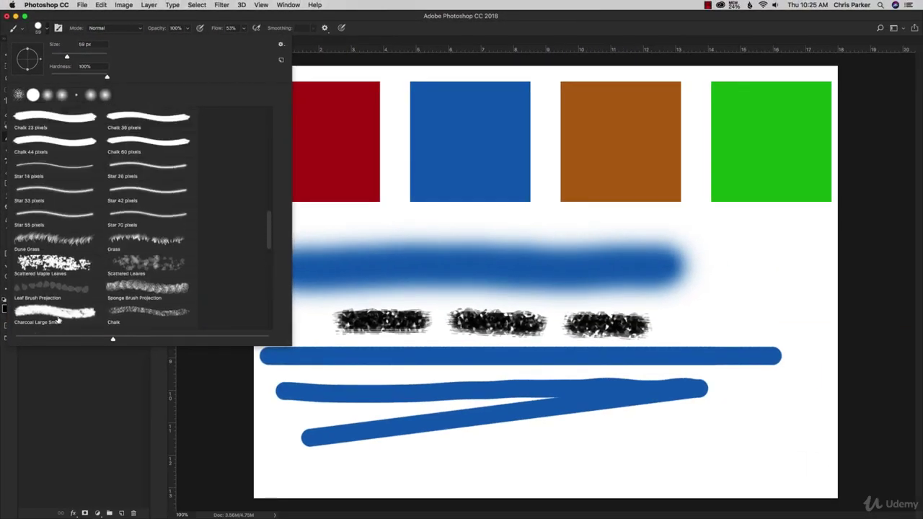
scroll(64, 256, "up", 10)
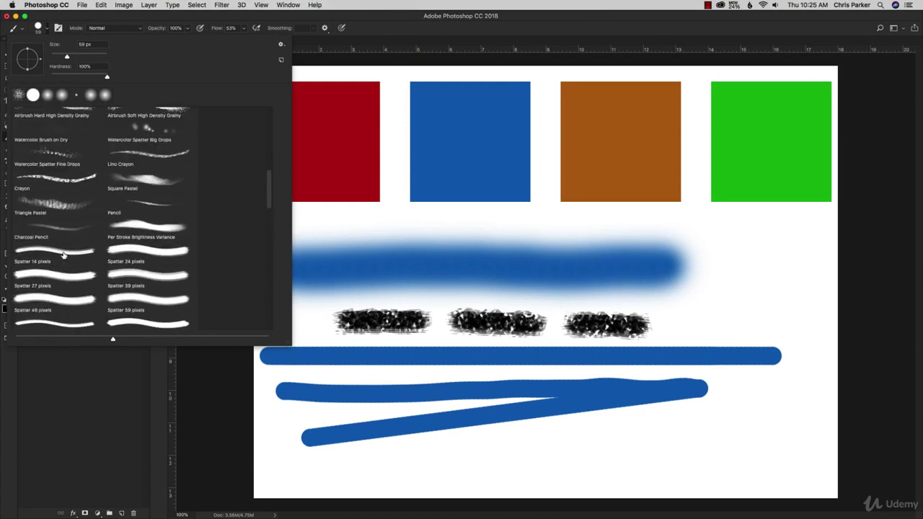
scroll(63, 256, "up", 3)
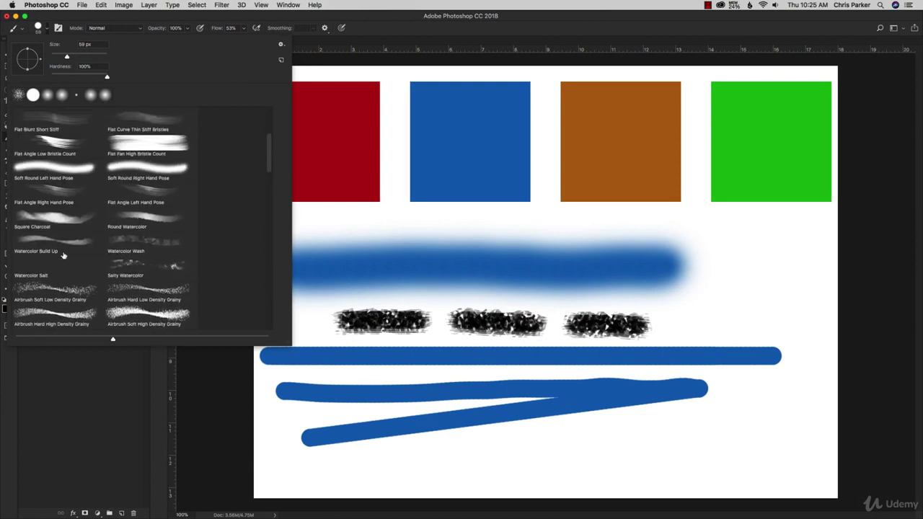
scroll(64, 256, "down", 5)
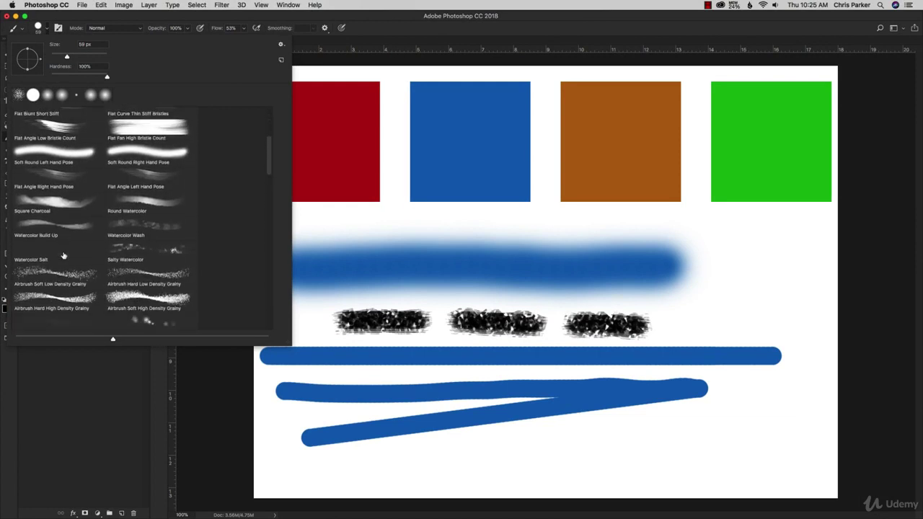
left_click(24, 30)
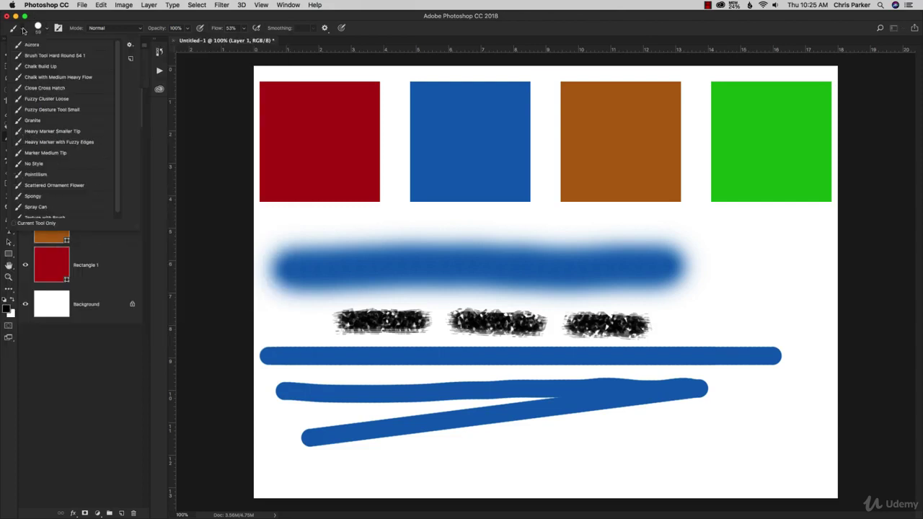
left_click(45, 29)
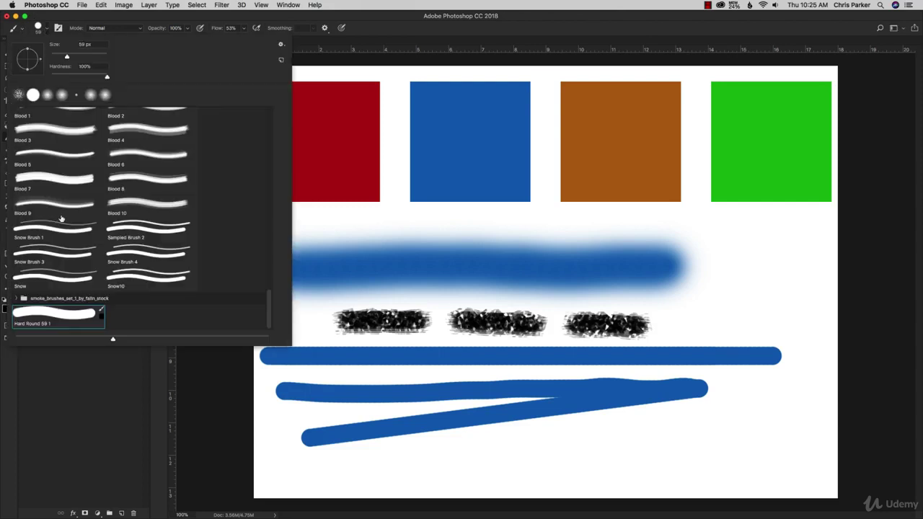
scroll(61, 219, "up", 10)
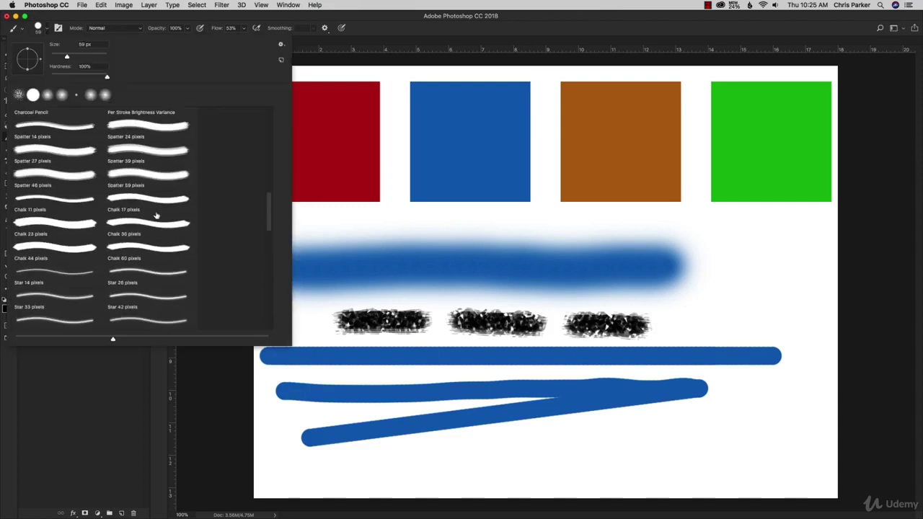
scroll(65, 221, "up", 8)
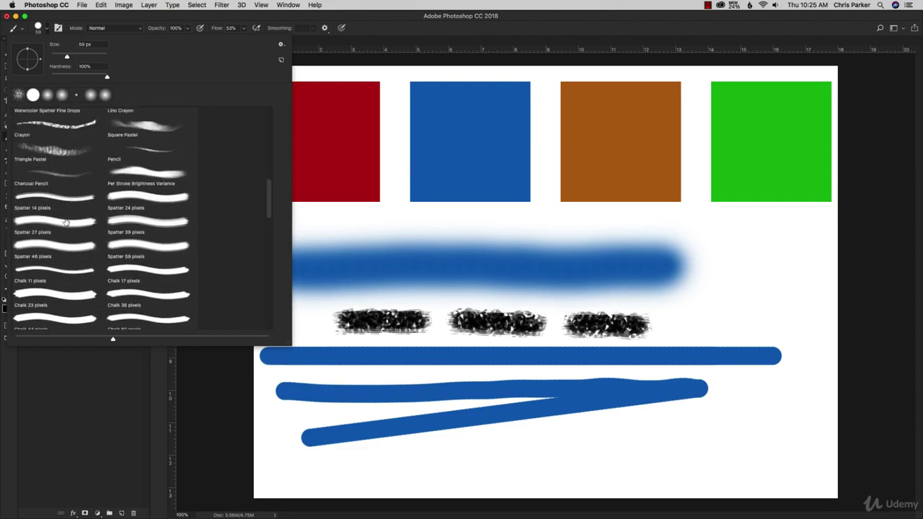
scroll(65, 222, "up", 8)
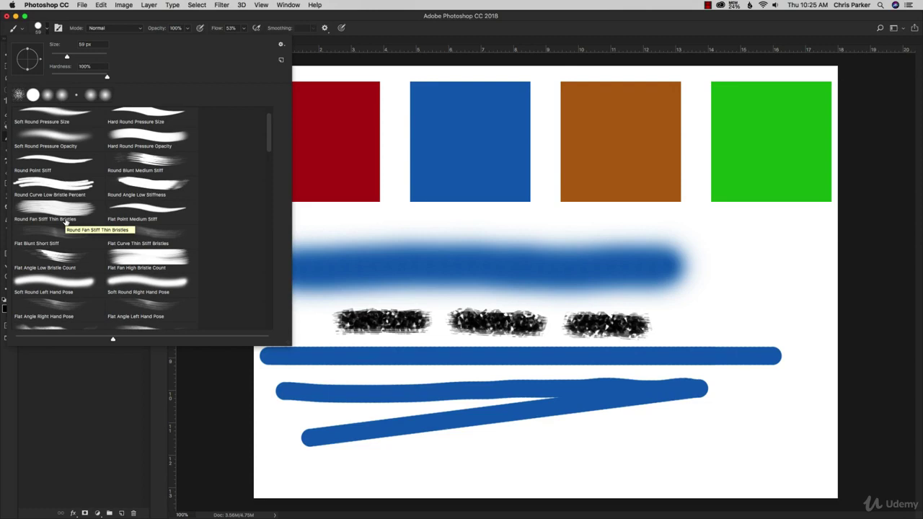
scroll(64, 221, "up", 2)
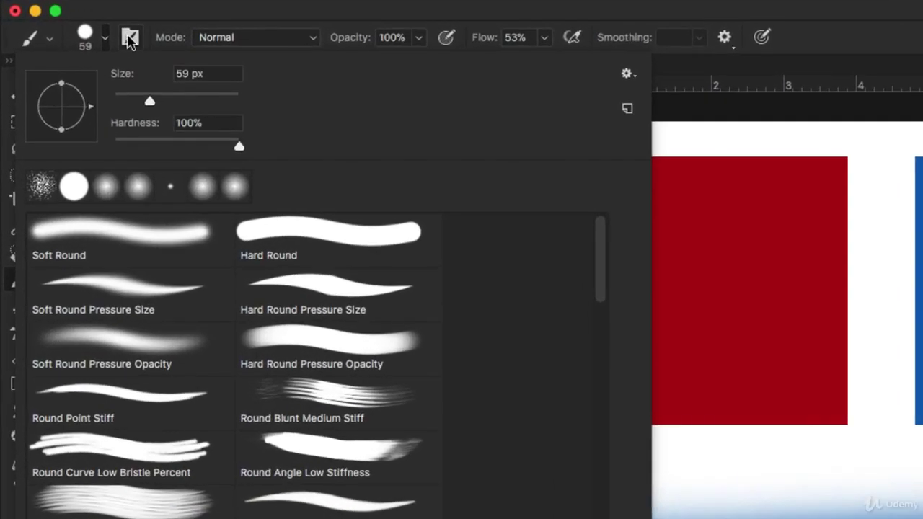
Open the detailed Brush Settings, place them beside the layers, and enable Shape Dynamics and Scattering.
left_click(129, 40)
left_click(130, 40)
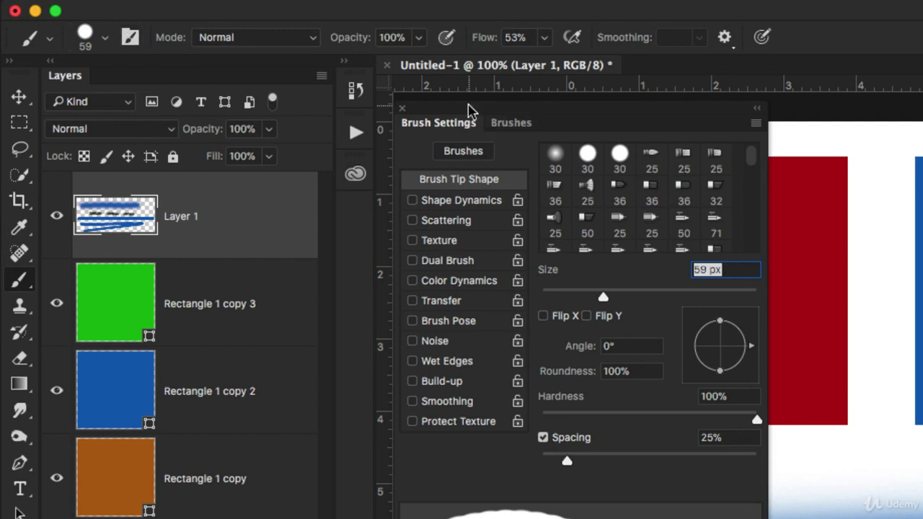
mouse_move(472, 108)
left_mouse_down()
mouse_move(404, 94)
mouse_move(406, 68)
left_mouse_up()
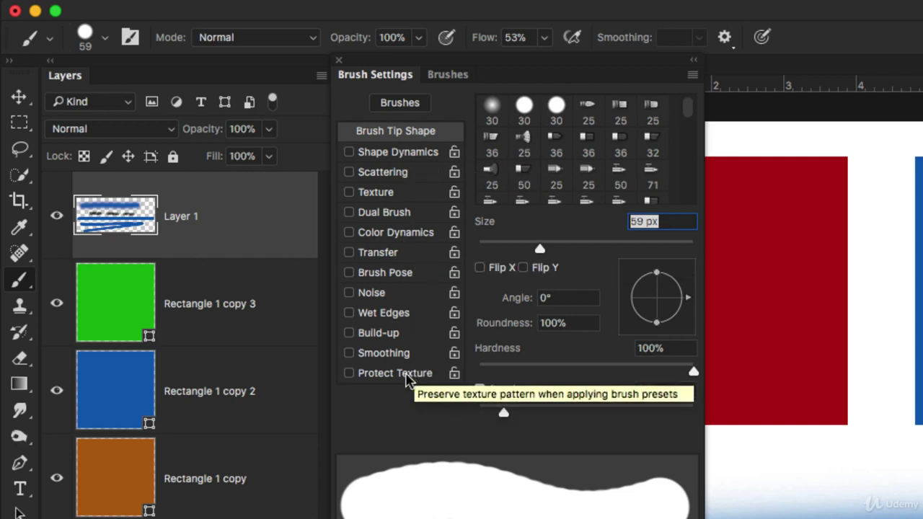
left_click(396, 153)
left_click(398, 173)
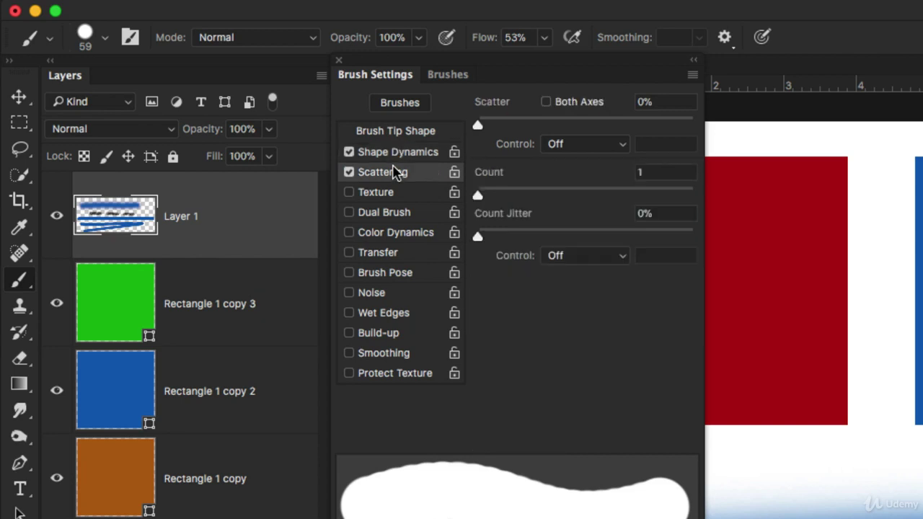
Enable the remaining brush options: Texture, Dual Brush, Color Dynamics, Transfer, Brush Pose, Noise, Wet Edges, Build-up, Smoothing and Protect Texture.
left_click(399, 196)
left_click(405, 214)
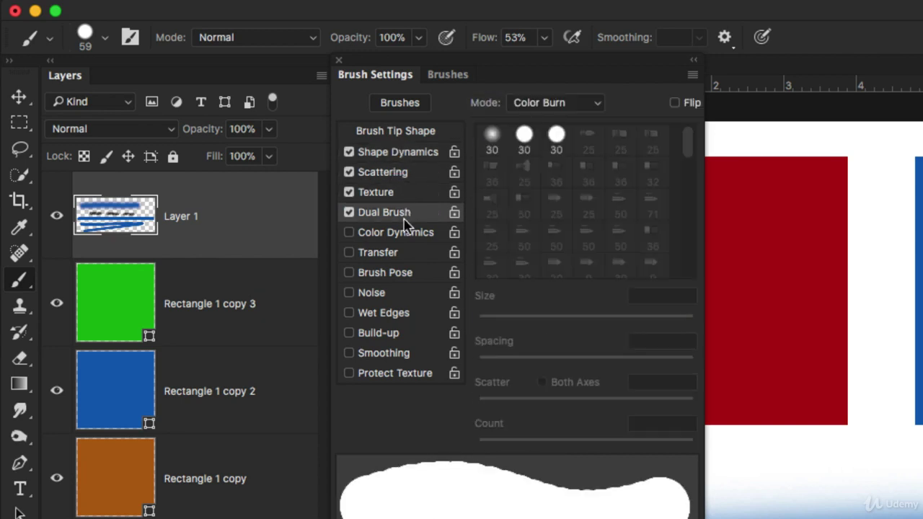
left_click(403, 233)
left_click(400, 256)
left_click(399, 274)
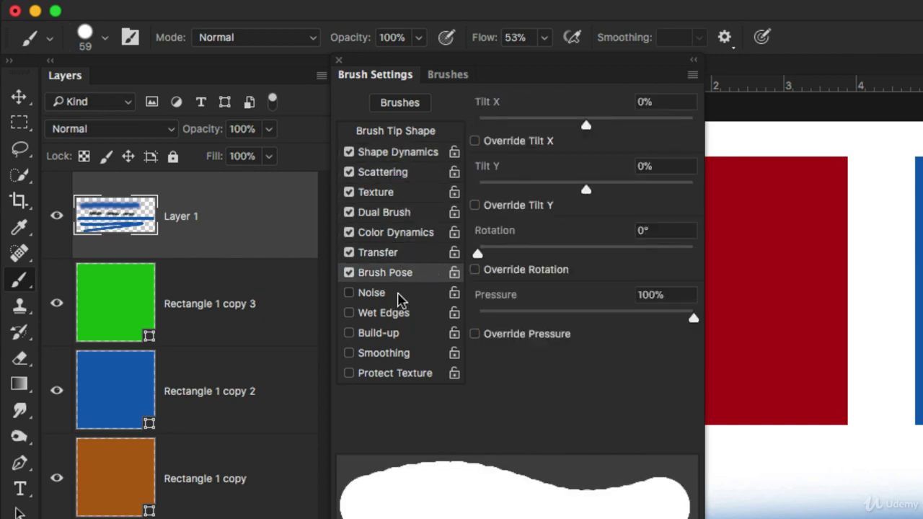
left_click(399, 295)
left_click(400, 315)
left_click(399, 334)
left_click(401, 354)
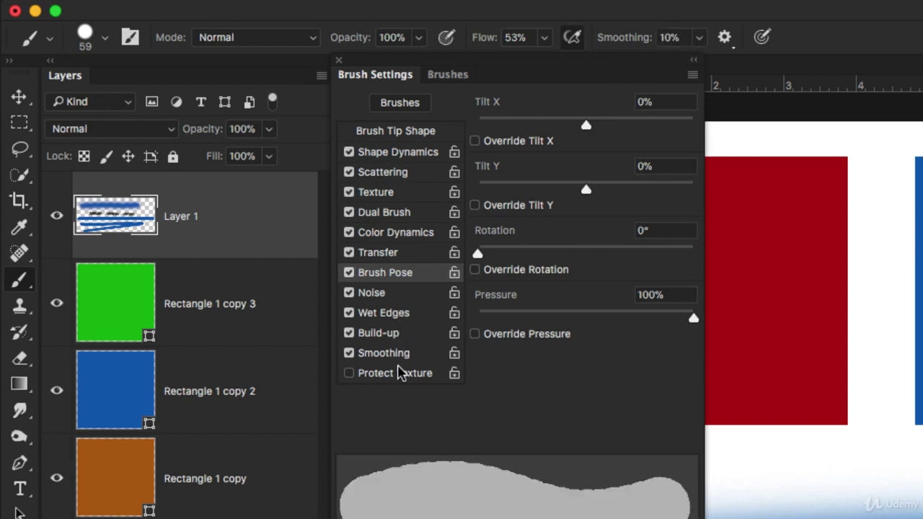
left_click(401, 373)
Turn off all the enabled brush options, from Protect Texture back up to Scattering and Shape Dynamics.
left_click(395, 354)
left_click(381, 334)
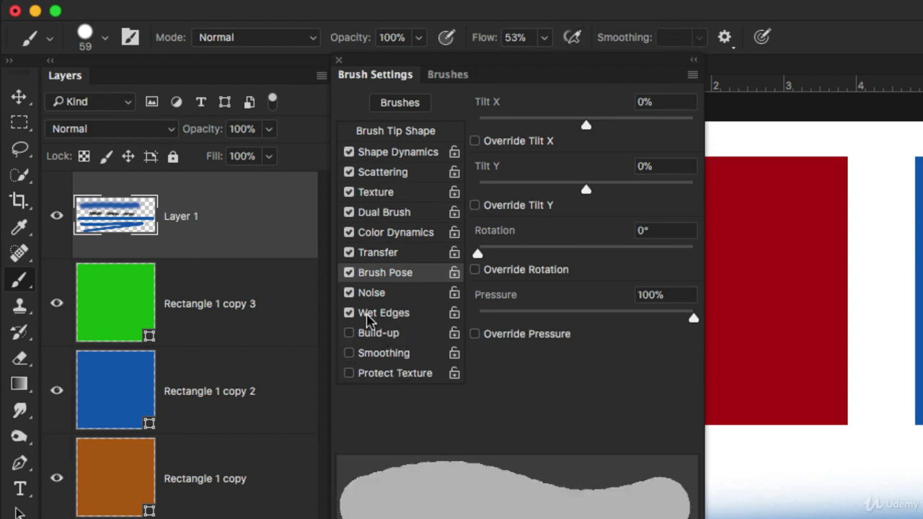
left_click(368, 318)
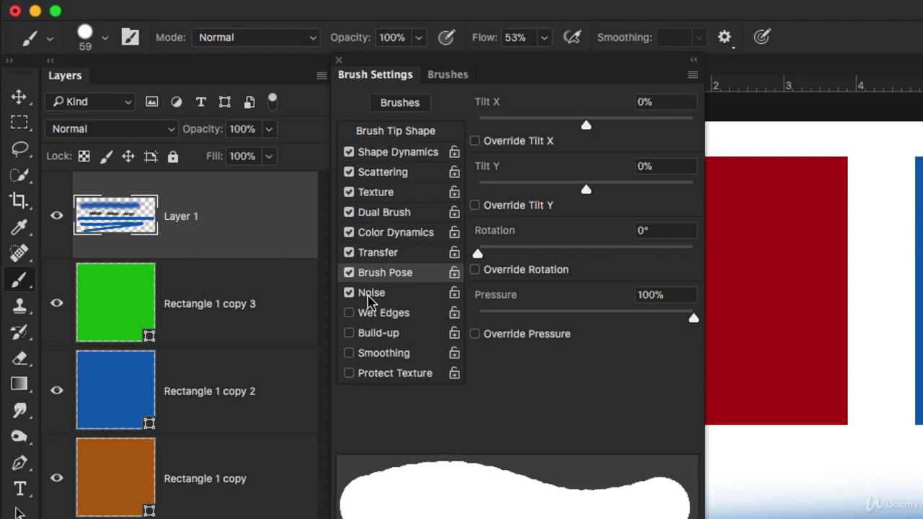
left_click(358, 253)
left_click(349, 273)
left_click(349, 253)
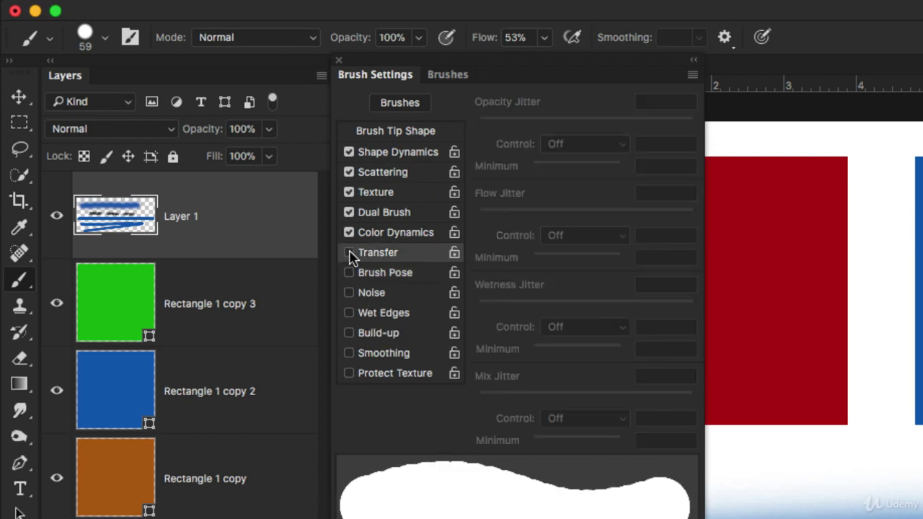
left_click(349, 233)
left_click(349, 212)
left_click(349, 192)
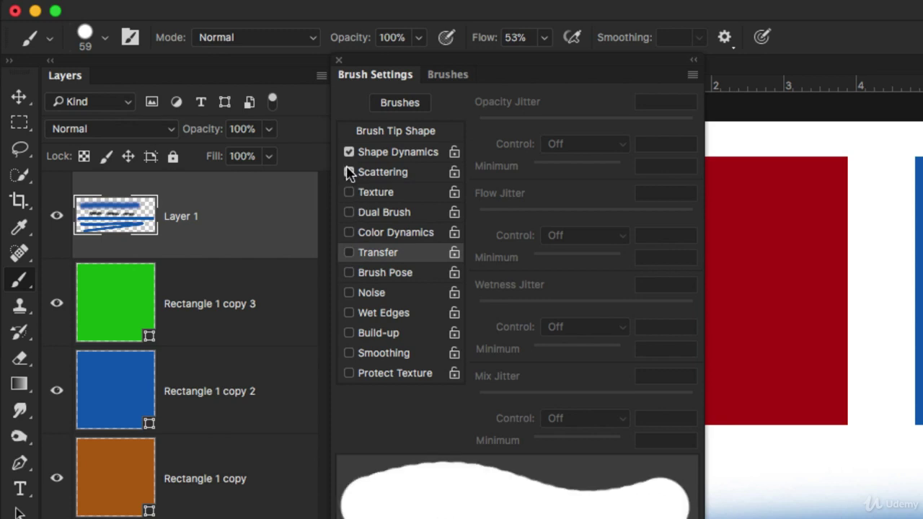
left_click(349, 173)
left_click(349, 152)
Browse the preset strokes in the Brushes list and close the floating brush settings.
left_click(448, 74)
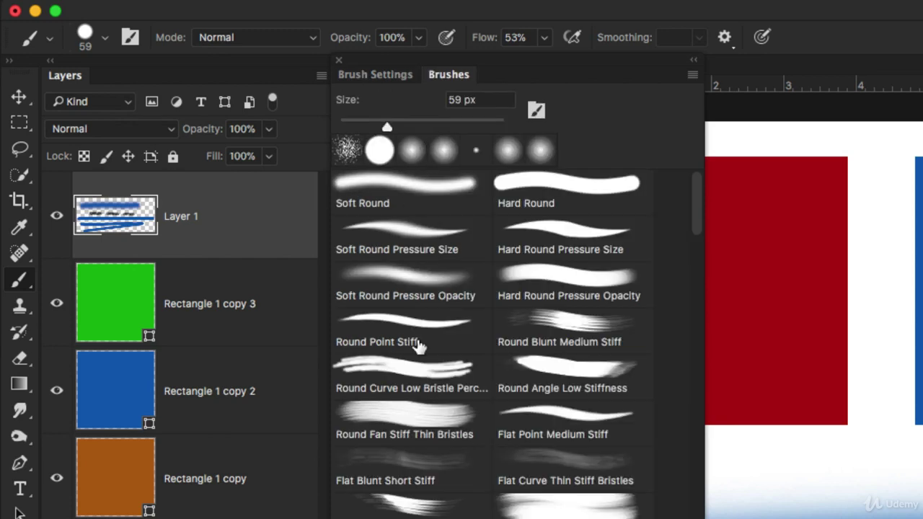
scroll(479, 404, "down", 3)
scroll(479, 404, "down", 15)
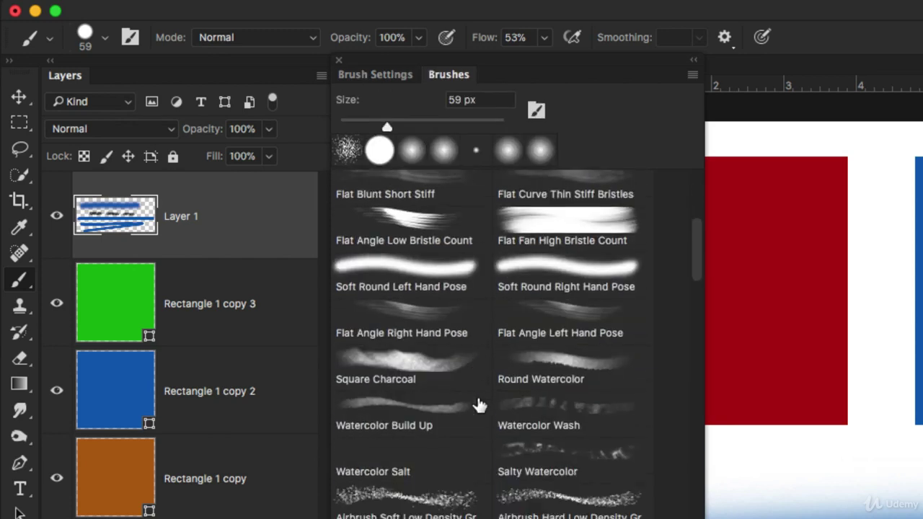
scroll(479, 404, "up", 5)
left_click(339, 61)
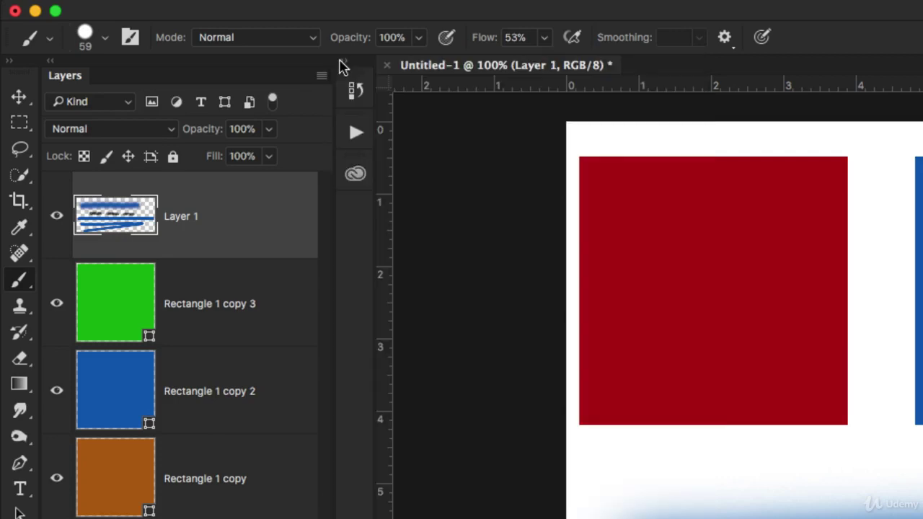
Review the brush's blend modes and opacity, keeping Normal at 100%, and set the flow to 100%.
left_click(220, 40)
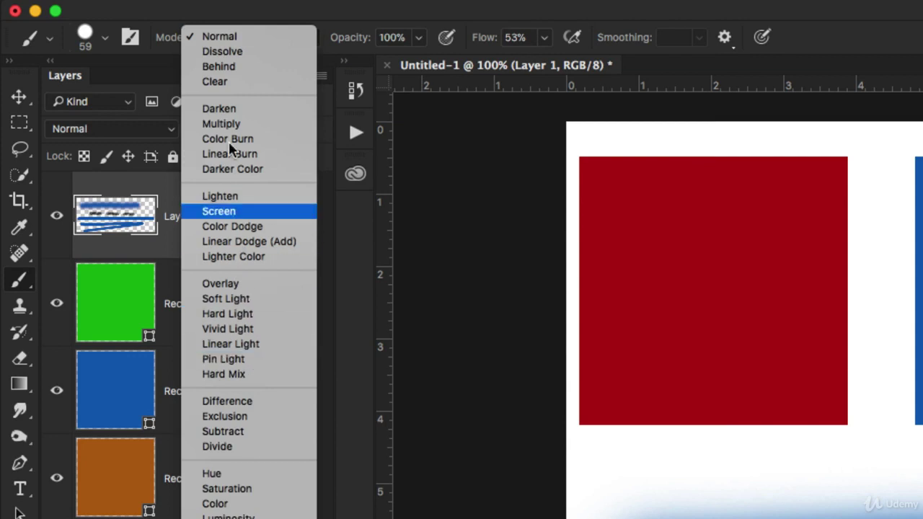
left_click(363, 7)
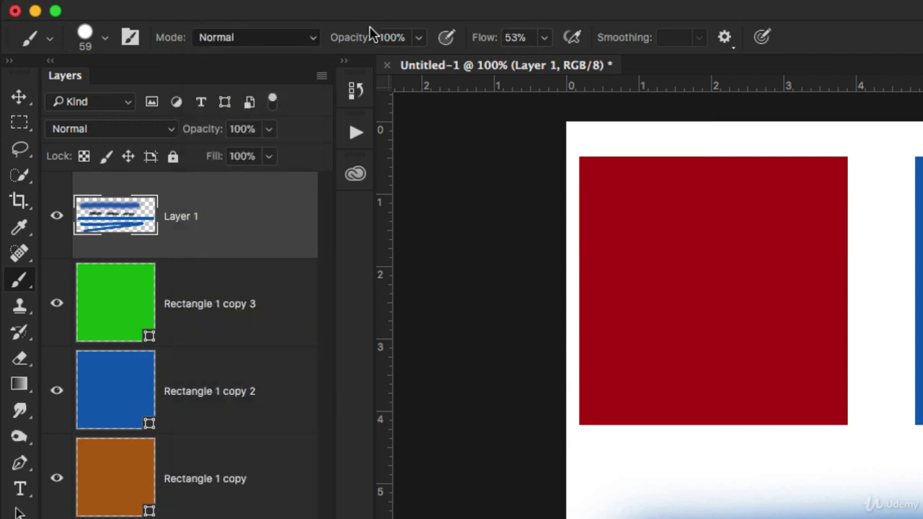
left_click(419, 37)
mouse_move(412, 63)
left_mouse_down()
mouse_move(366, 67)
mouse_move(425, 66)
left_mouse_up()
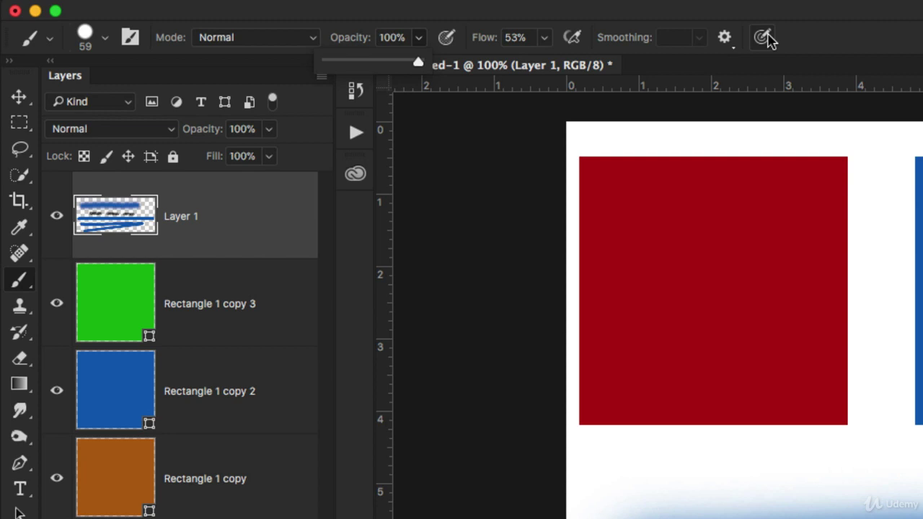
left_click(570, 39)
left_click(546, 42)
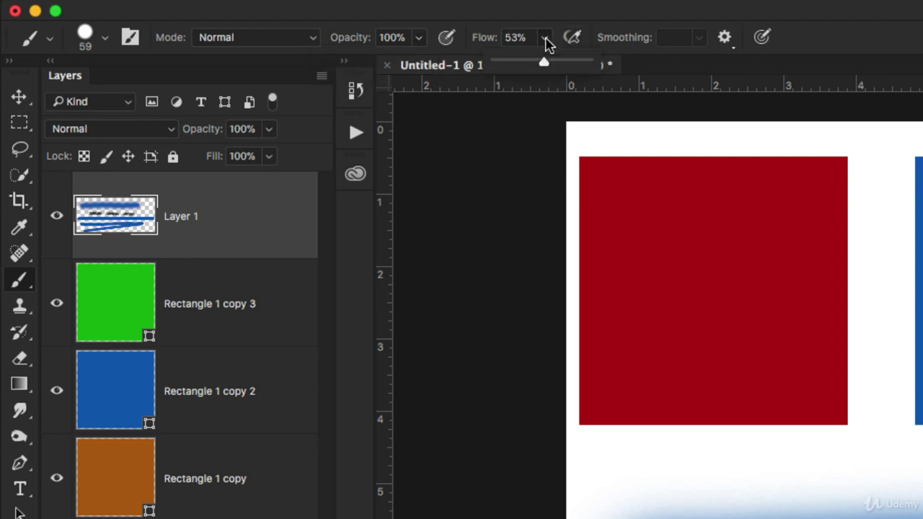
left_click_drag(544, 62, 605, 69)
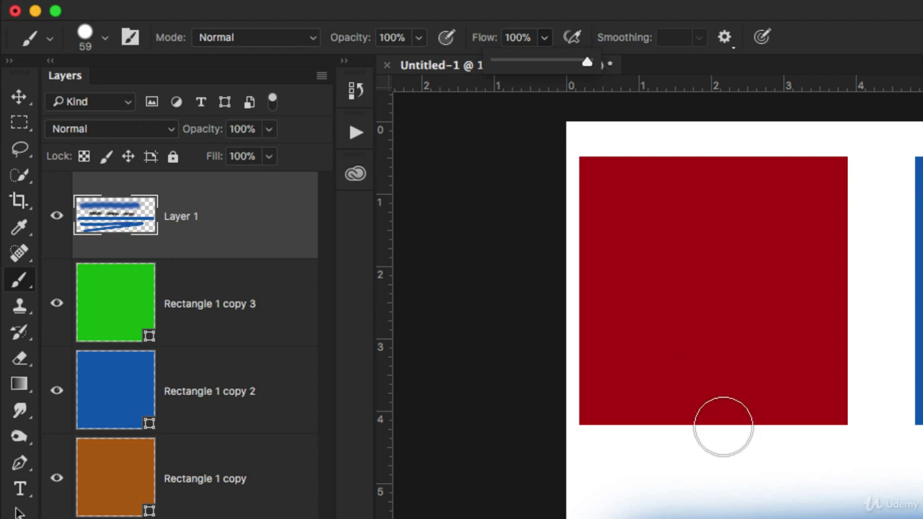
With Layer 1 hidden, paint a black scribble at 50% brush opacity on a new layer and cross it with a separate vertical stroke.
left_click(56, 214)
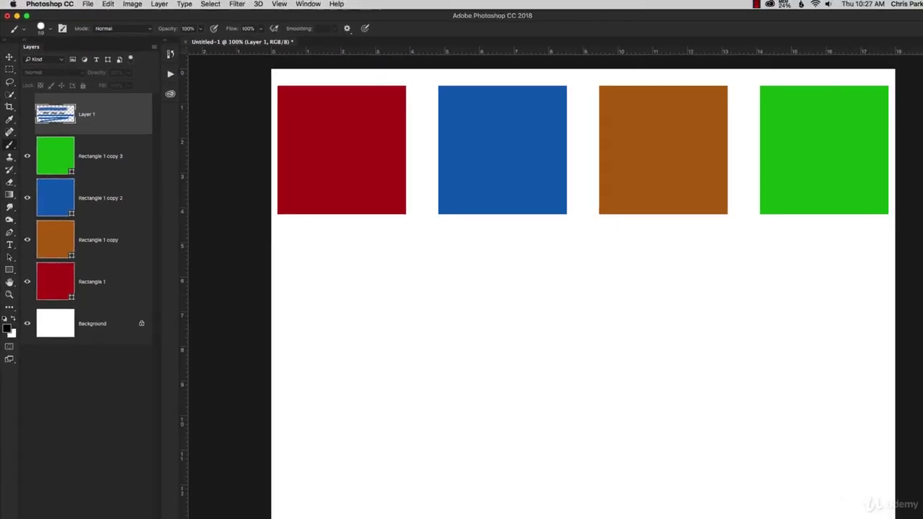
left_click(121, 513)
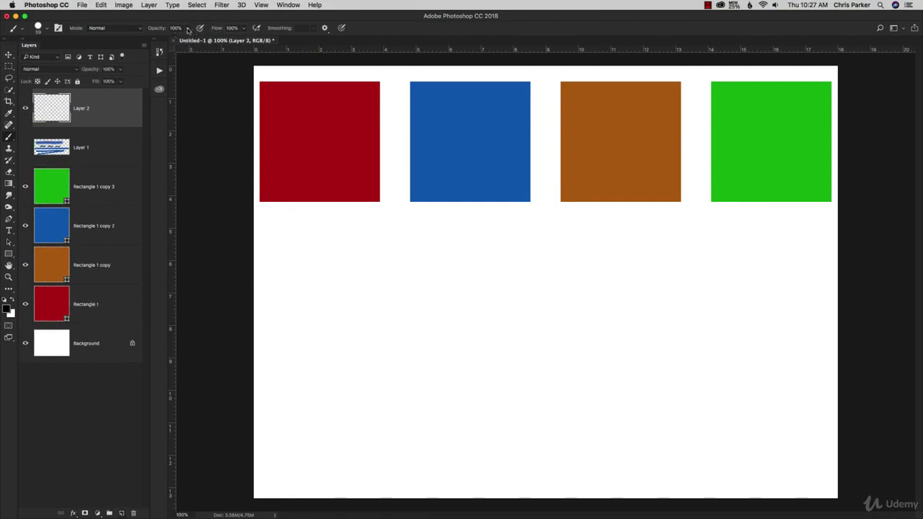
left_click(187, 29)
mouse_move(498, 285)
left_mouse_down()
mouse_move(456, 282)
mouse_move(473, 279)
mouse_move(328, 299)
mouse_move(531, 297)
mouse_move(454, 339)
mouse_move(514, 333)
mouse_move(512, 363)
left_mouse_up()
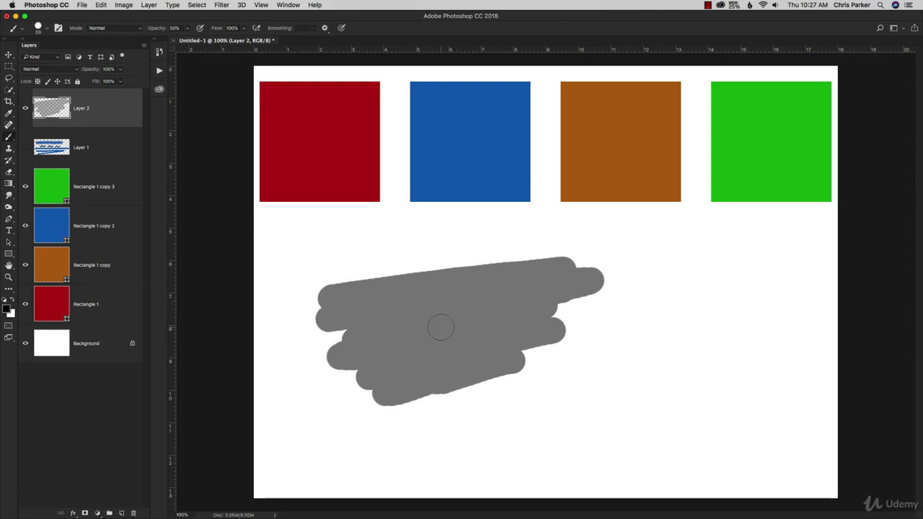
left_click_drag(429, 244, 451, 418)
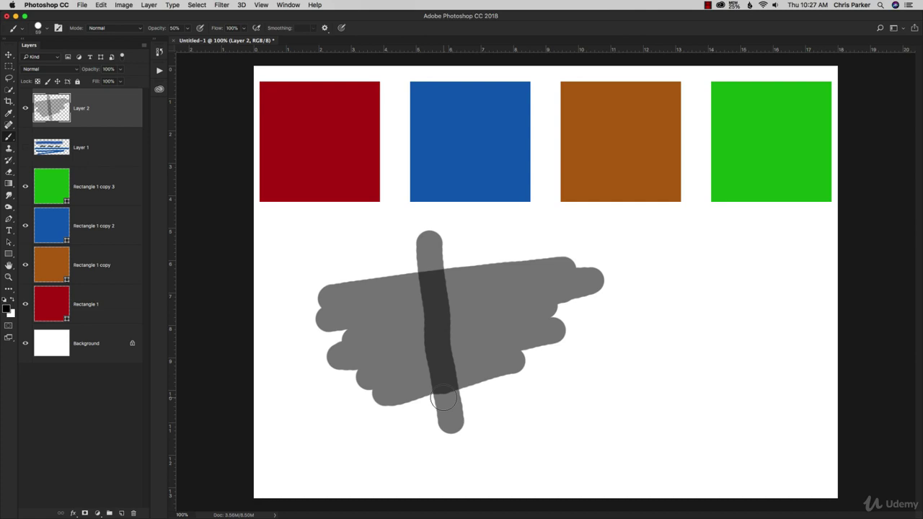
Hide Layer 2, add a new layer above it, and set the brush to 100% opacity and 50% flow.
left_click(26, 109)
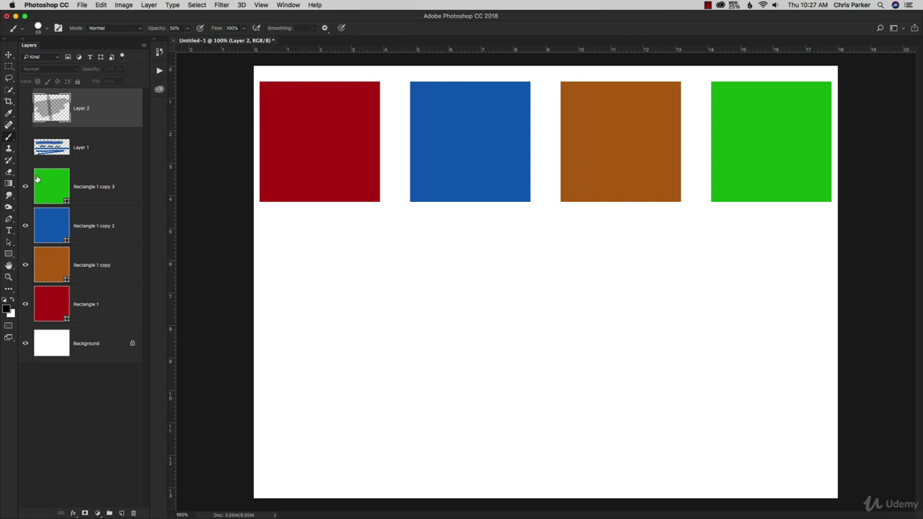
left_click(121, 513)
left_click(187, 28)
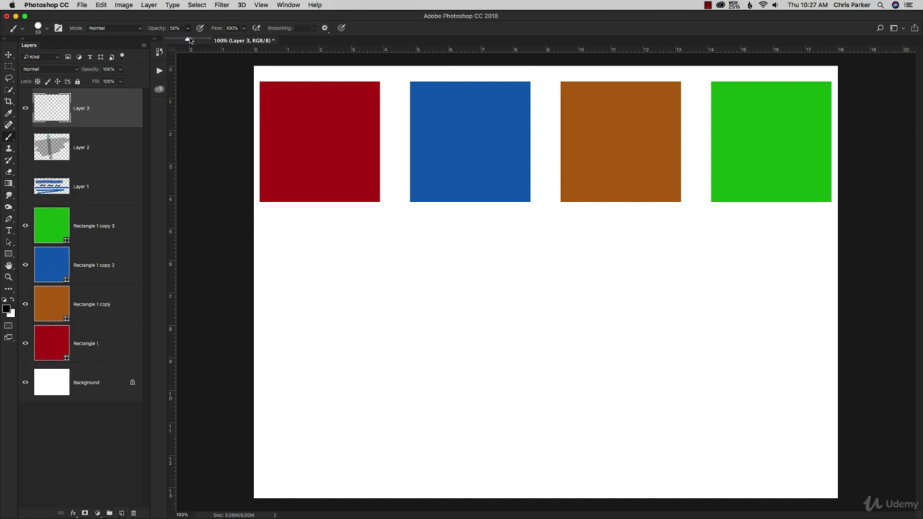
left_click(243, 29)
Try a single dab and overlapping black strokes at 50% flow on the new layer, and undo them.
left_click(287, 247)
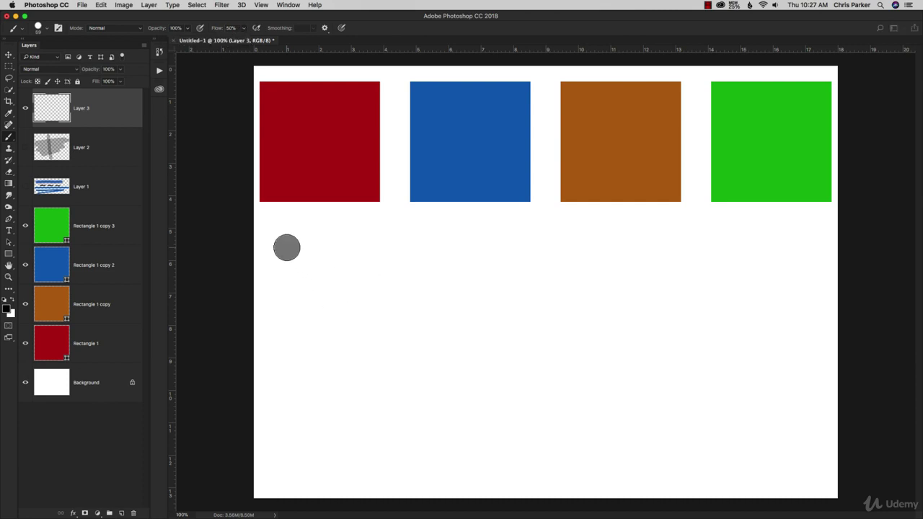
mouse_move(286, 247)
left_mouse_down()
mouse_move(479, 247)
mouse_move(613, 262)
mouse_move(496, 248)
left_mouse_up()
mouse_move(364, 326)
left_mouse_down()
mouse_move(493, 292)
mouse_move(330, 365)
mouse_move(433, 367)
mouse_move(348, 310)
mouse_move(424, 245)
mouse_move(380, 415)
mouse_move(521, 402)
mouse_move(370, 356)
left_mouse_up()
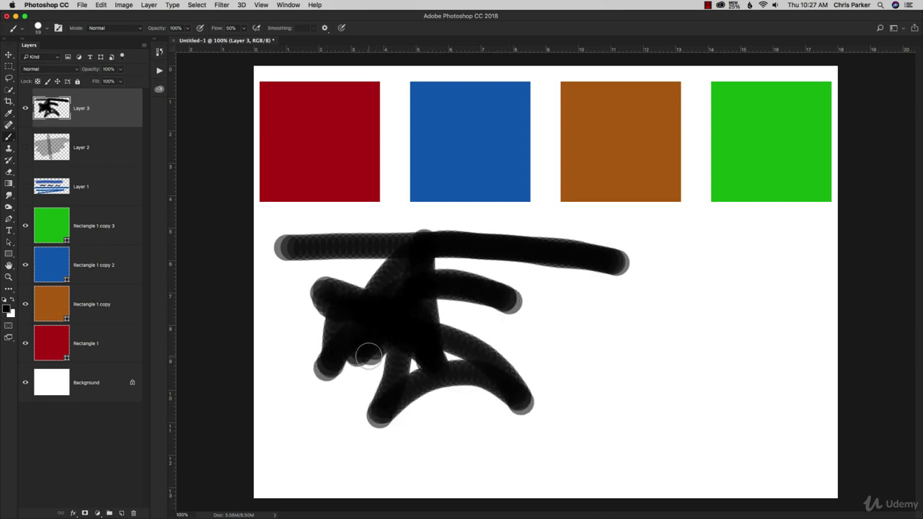
key("super+z")
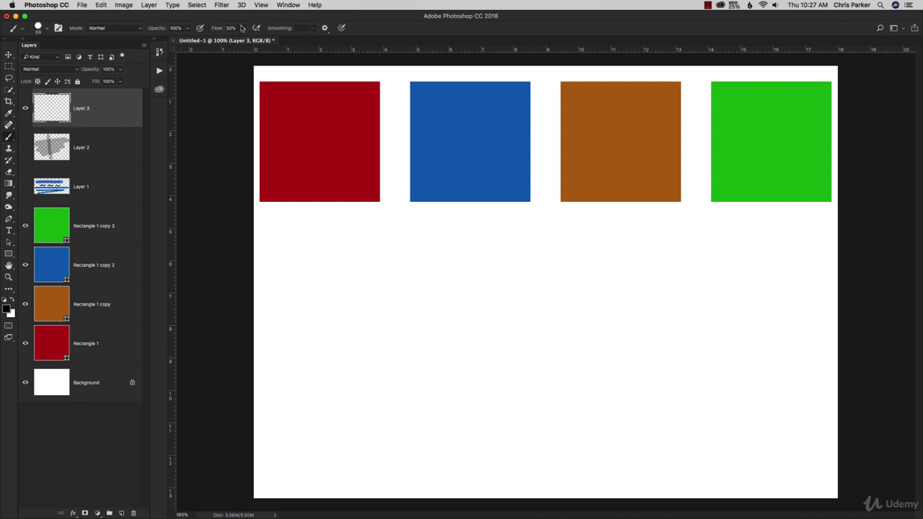
Set the brush flow to 5% and switch to the Soft Round preset at 59 px.
left_click_drag(243, 29, 226, 40)
left_click(45, 28)
scroll(58, 119, "up", 10)
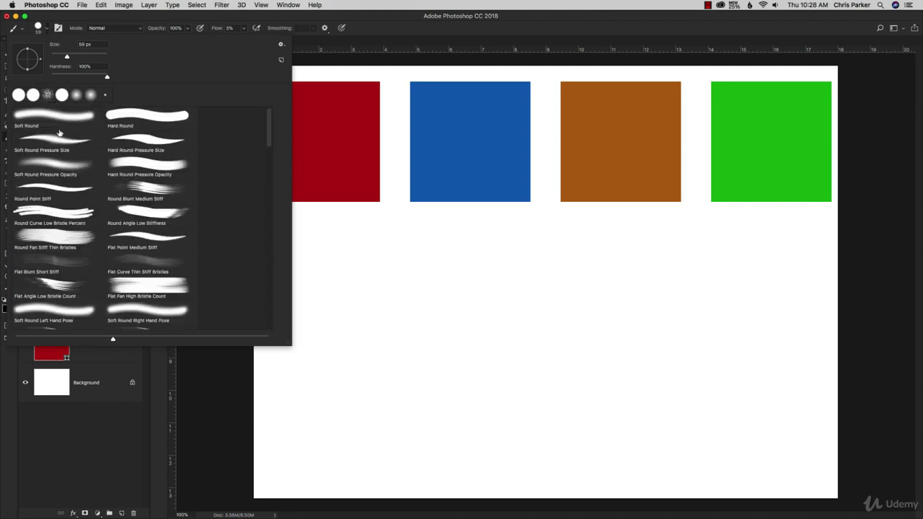
left_click(54, 118)
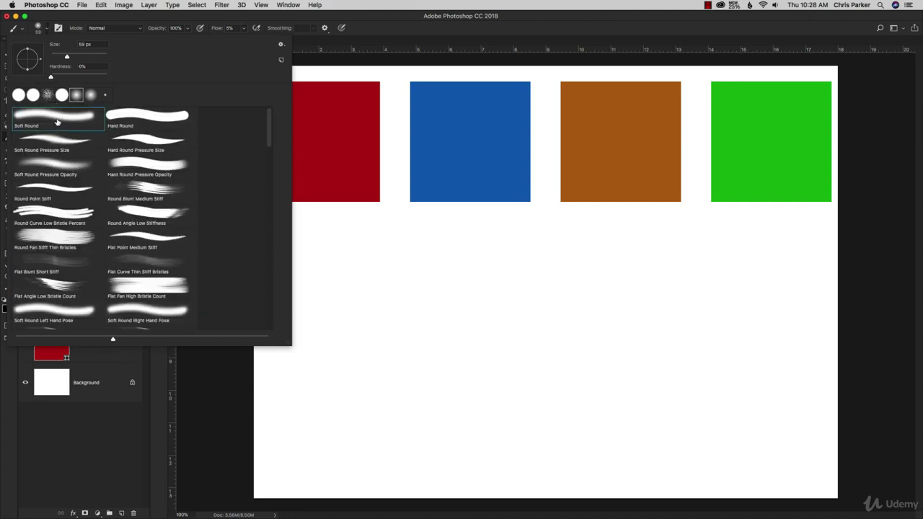
left_click(424, 25)
Paint overlapping soft black strokes below the colored squares to build up density, and check the brush's Smoothing Options.
mouse_move(284, 228)
left_mouse_down()
mouse_move(427, 262)
mouse_move(624, 284)
mouse_move(655, 299)
mouse_move(651, 318)
mouse_move(599, 331)
mouse_move(402, 339)
mouse_move(303, 364)
mouse_move(319, 405)
mouse_move(375, 430)
mouse_move(446, 426)
mouse_move(452, 400)
mouse_move(422, 306)
mouse_move(467, 245)
mouse_move(537, 284)
mouse_move(516, 391)
mouse_move(406, 306)
mouse_move(435, 286)
mouse_move(502, 275)
mouse_move(494, 291)
mouse_move(468, 297)
mouse_move(444, 282)
mouse_move(425, 306)
mouse_move(391, 316)
mouse_move(468, 311)
mouse_move(443, 299)
mouse_move(408, 308)
mouse_move(419, 314)
mouse_move(443, 308)
mouse_move(390, 304)
mouse_move(416, 321)
mouse_move(450, 311)
left_mouse_up()
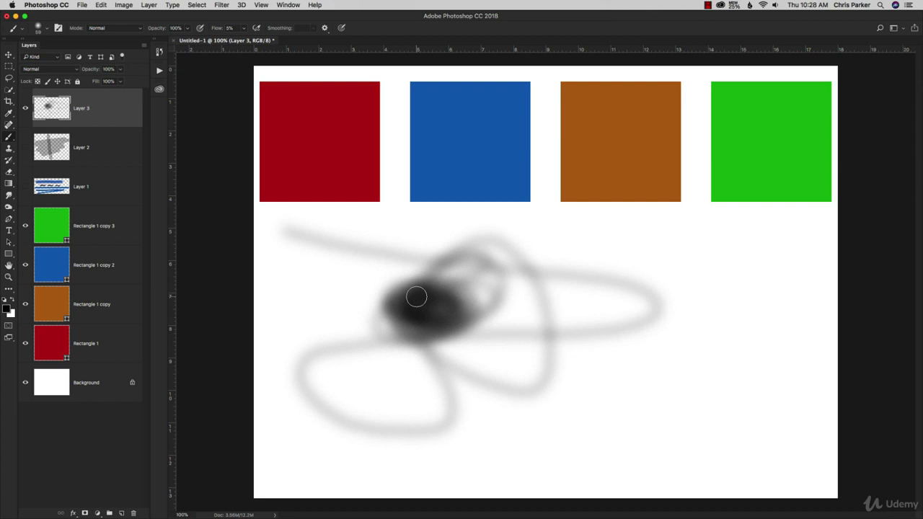
mouse_move(416, 296)
left_mouse_down()
mouse_move(372, 325)
mouse_move(427, 320)
mouse_move(410, 351)
mouse_move(434, 367)
mouse_move(434, 385)
mouse_move(516, 359)
mouse_move(484, 371)
mouse_move(479, 342)
mouse_move(452, 360)
mouse_move(468, 337)
left_mouse_up()
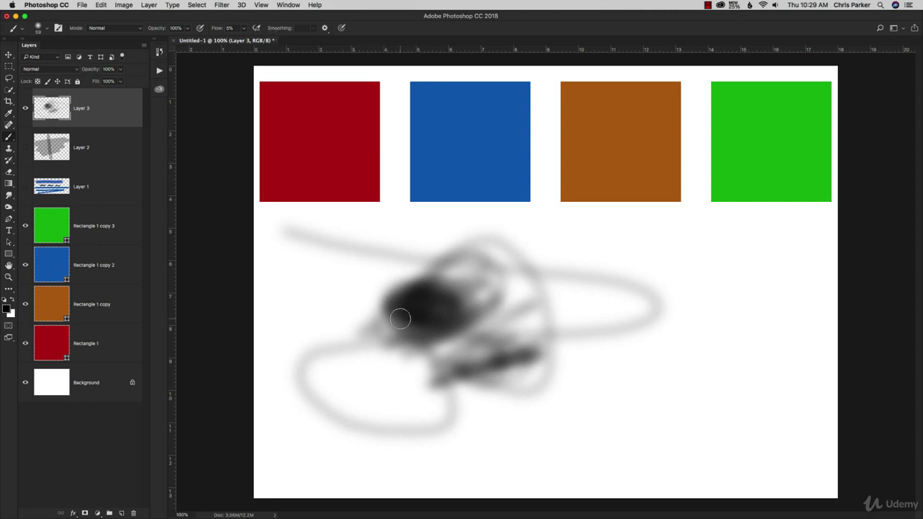
left_click(325, 28)
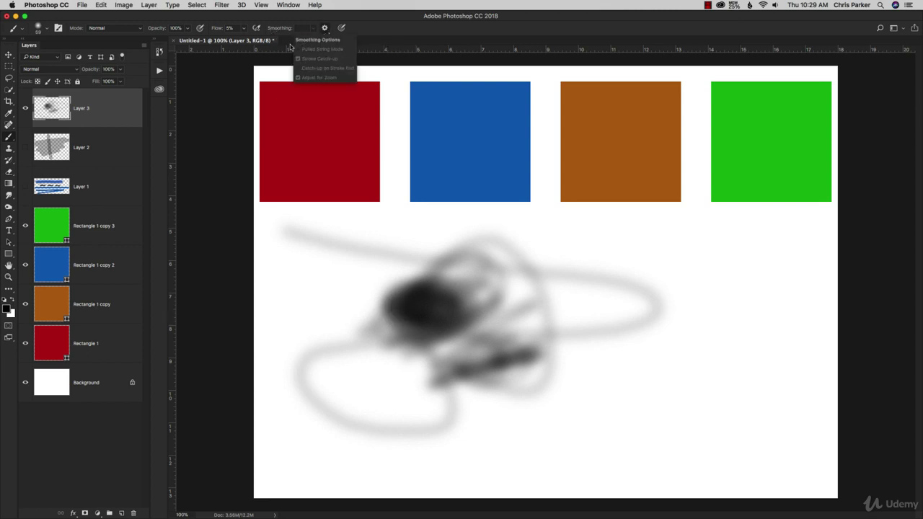
left_click(361, 27)
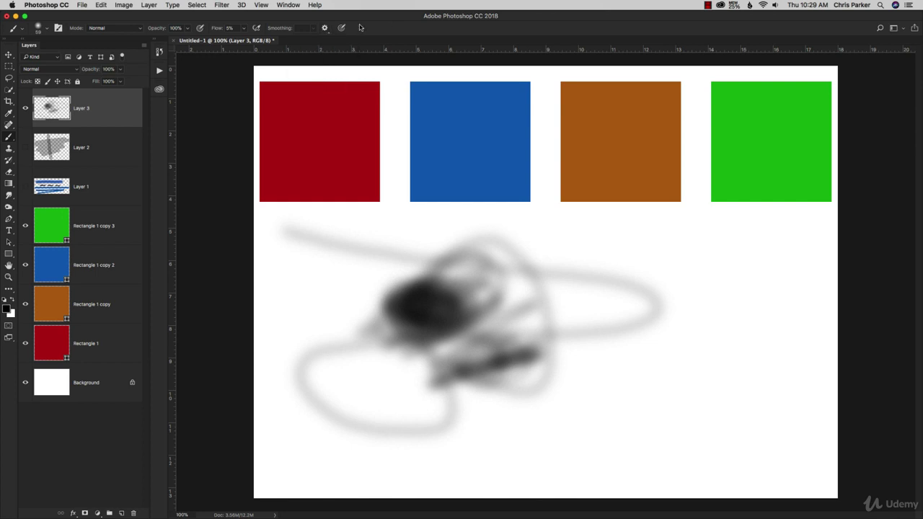